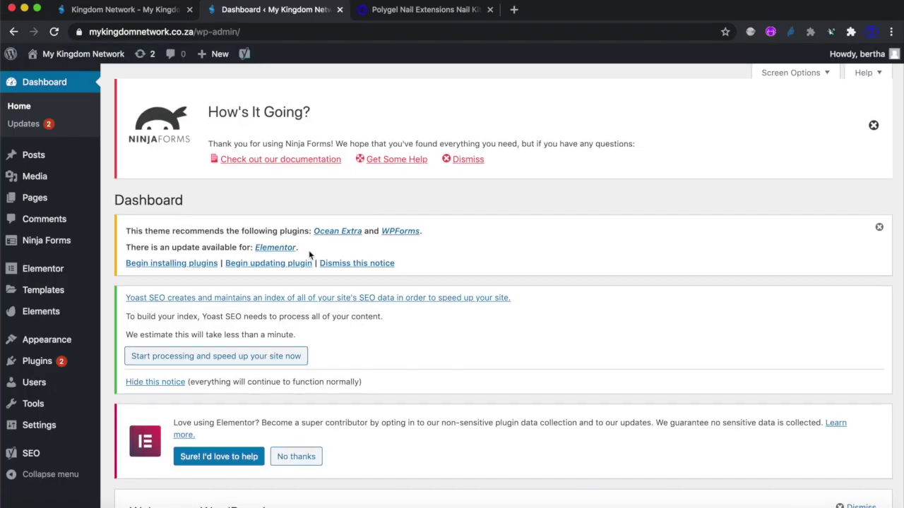
scroll(308, 250, "up", 5)
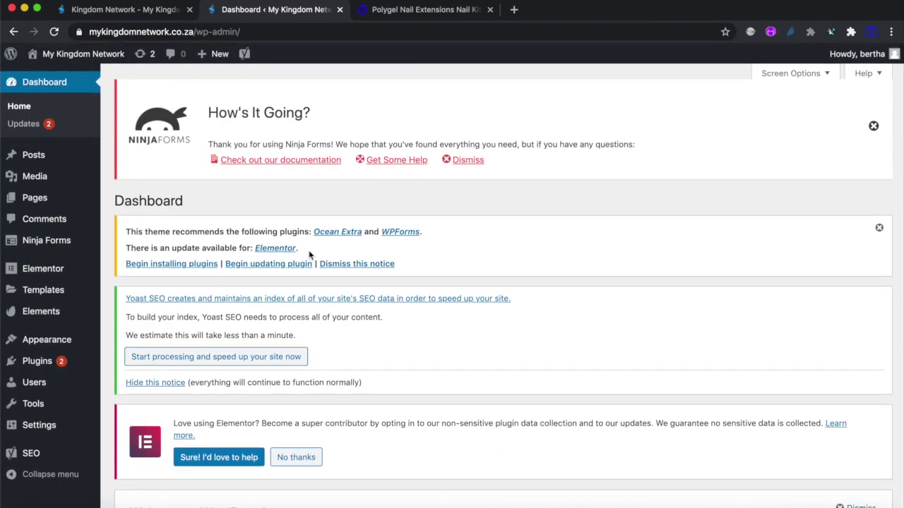
scroll(354, 392, "down", 10)
scroll(353, 392, "down", 5)
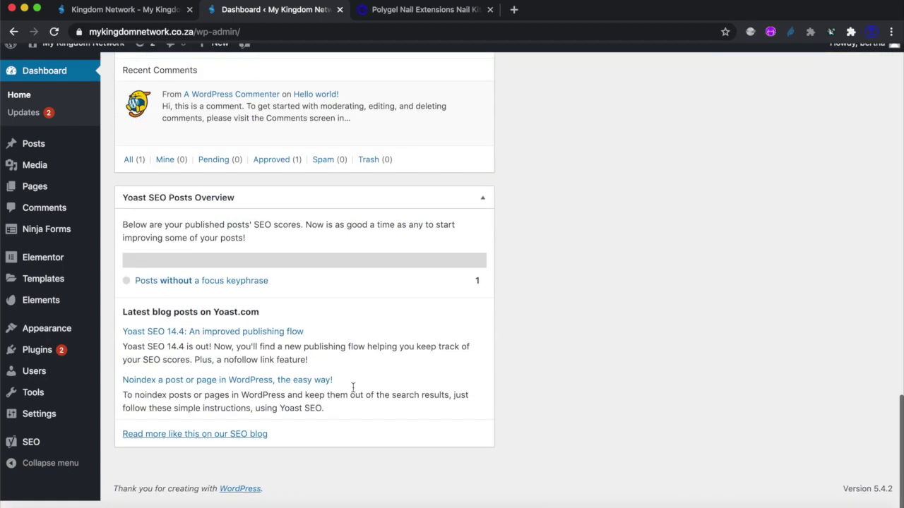
scroll(353, 392, "up", 15)
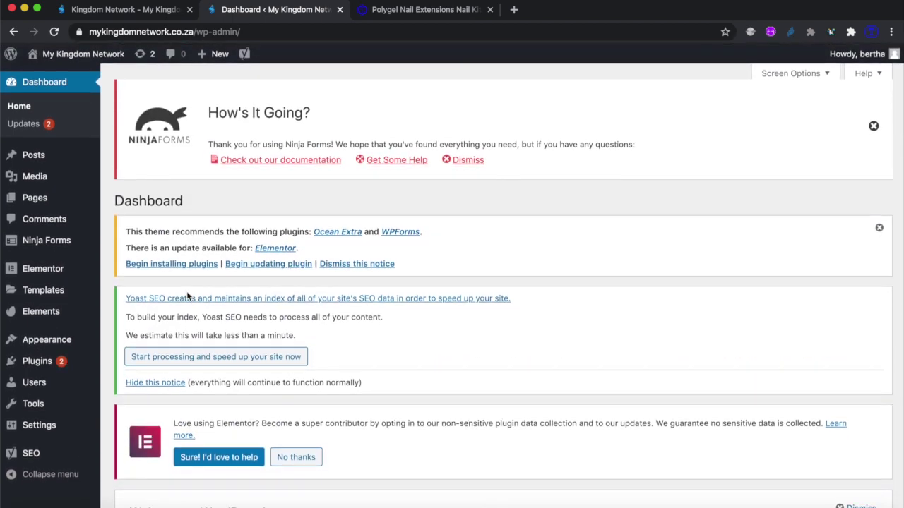
Search the WordPress plugin directory for "woocommerce" and install the WooCommerce plugin by Automattic
mouse_move(70, 356)
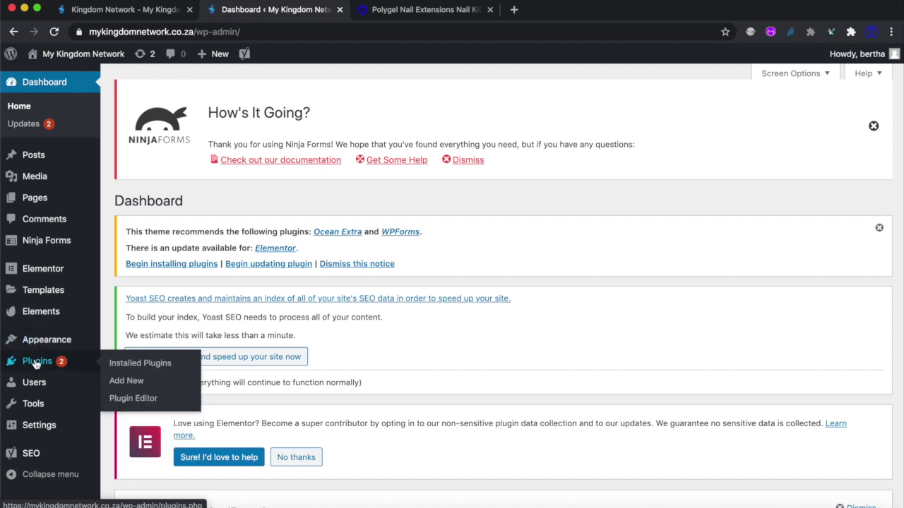
left_click(120, 383)
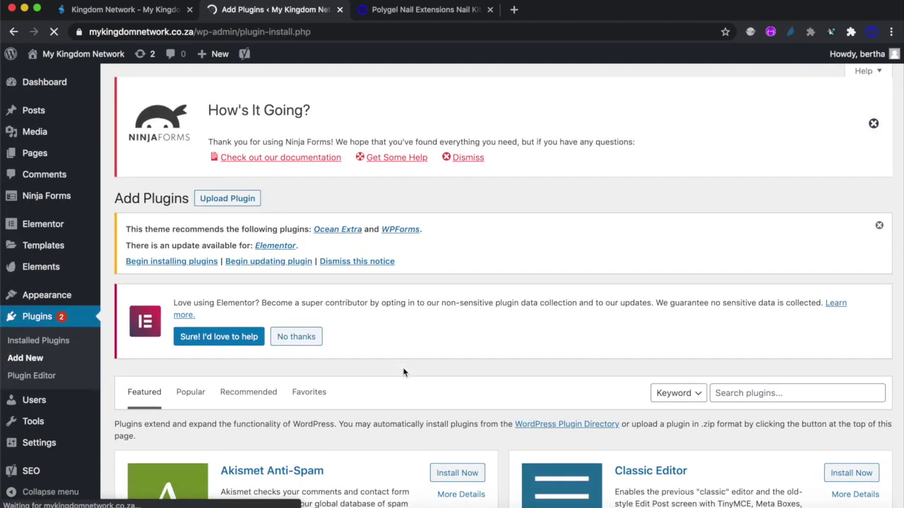
scroll(452, 353, "down", 2)
left_click(761, 302)
type("woo")
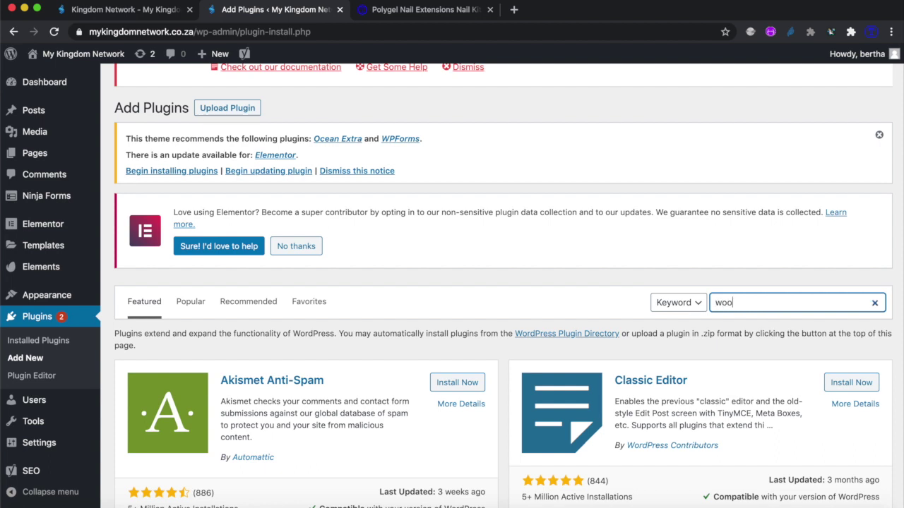
type("commerce")
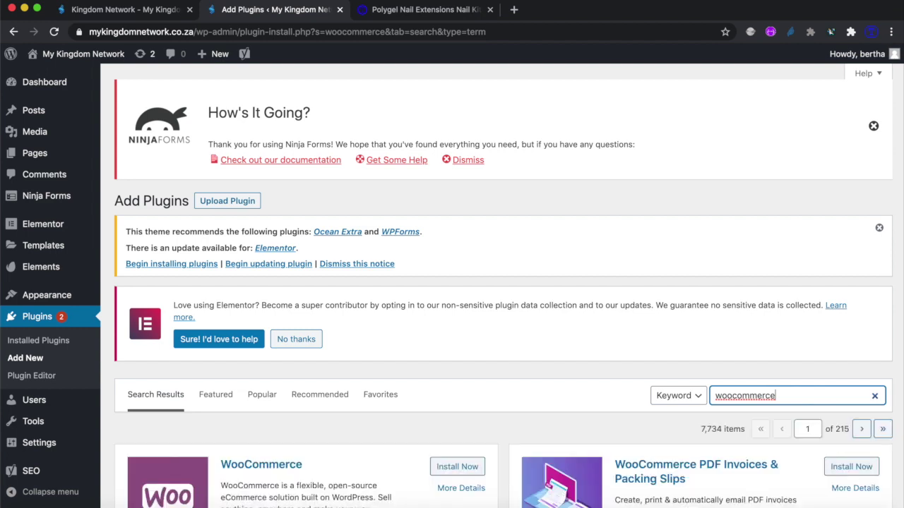
scroll(450, 424, "down", 4)
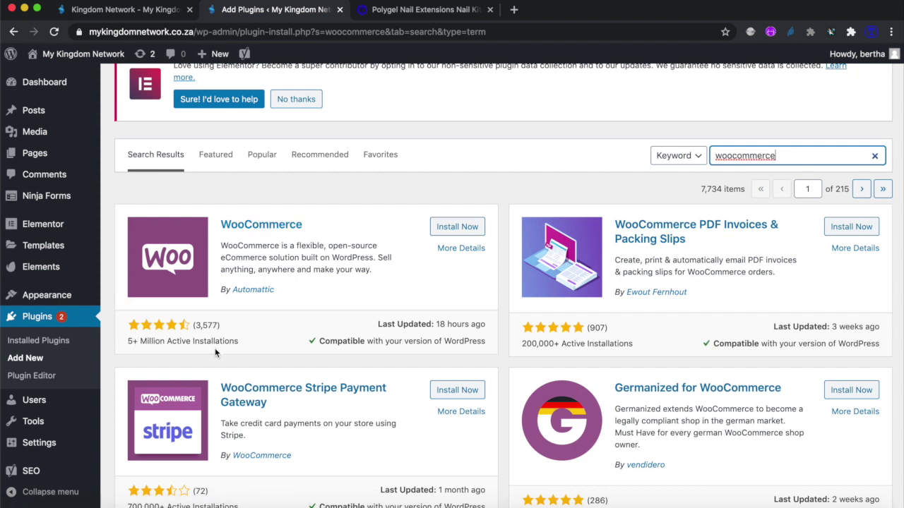
left_click(459, 228)
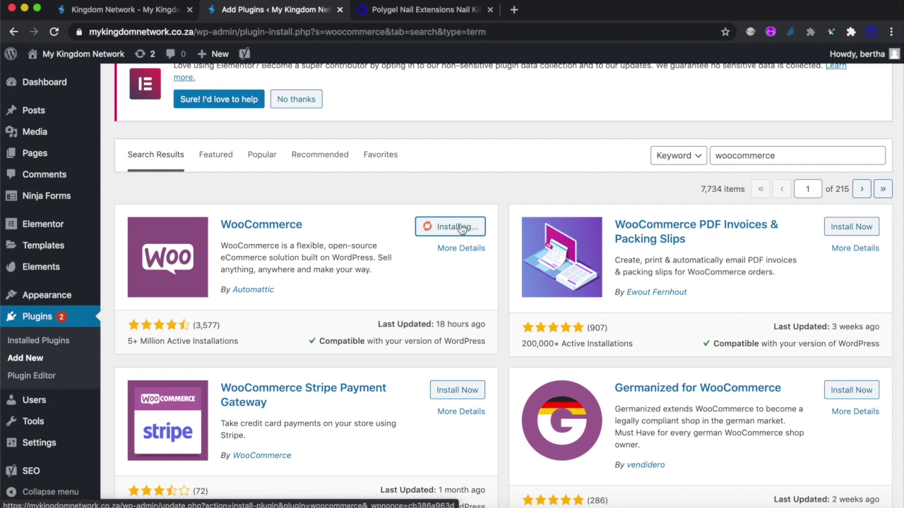
Install the Mailchimp for WooCommerce plugin from the search results
scroll(433, 377, "down", 5)
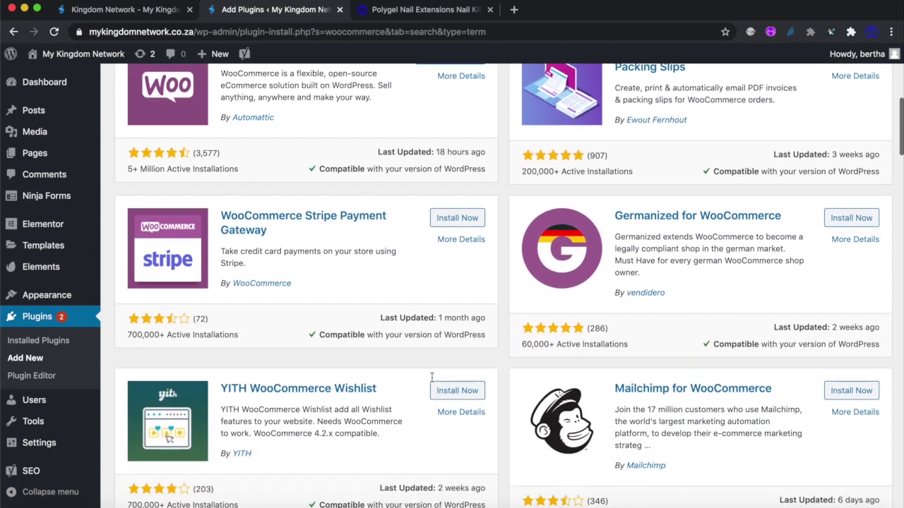
scroll(433, 377, "down", 2)
scroll(433, 380, "down", 2)
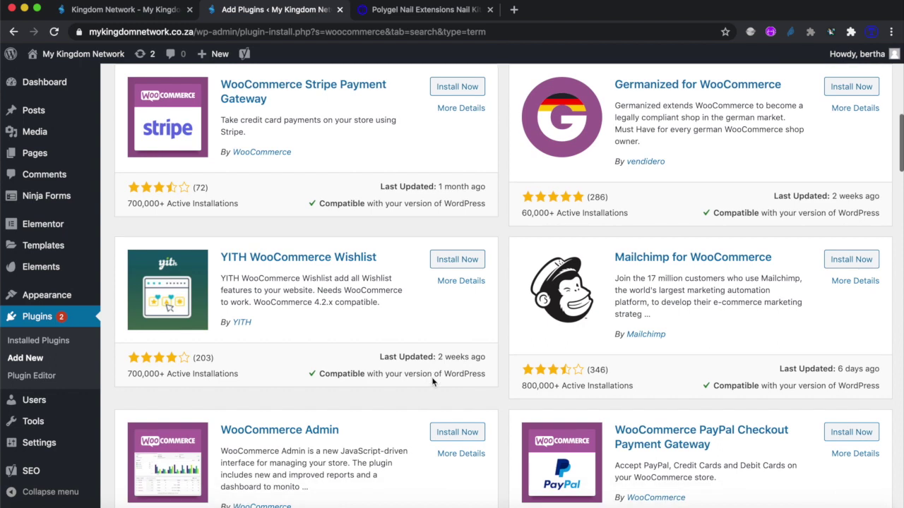
scroll(432, 381, "up", 6)
scroll(432, 381, "down", 4)
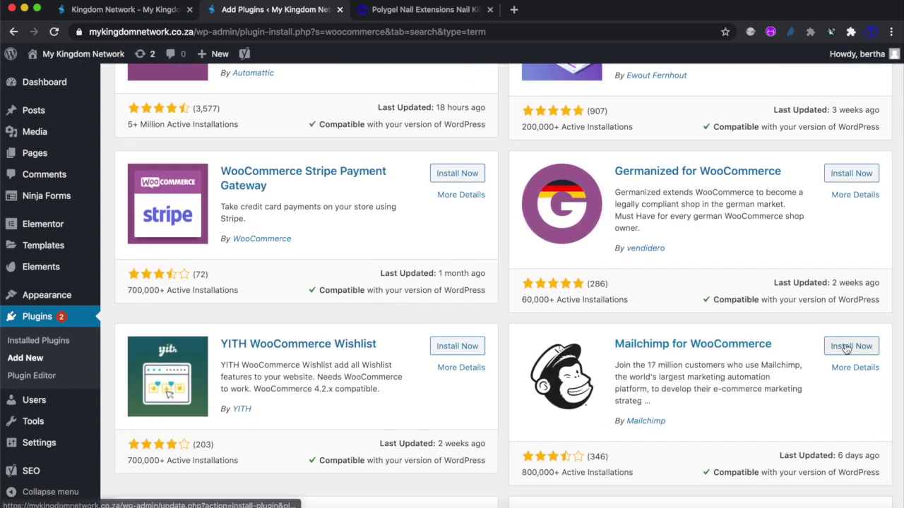
left_click(846, 347)
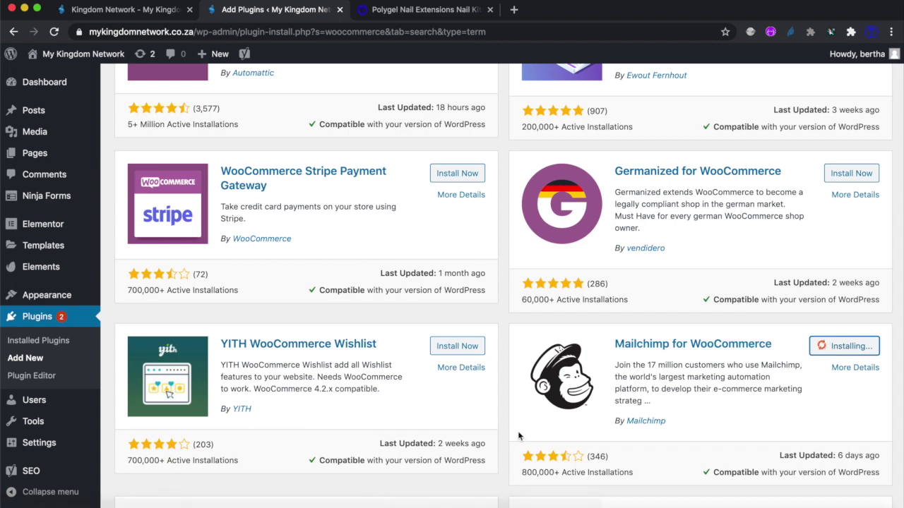
Install the Facebook for WooCommerce plugin from the search results
scroll(518, 432, "down", 3)
scroll(519, 436, "down", 5)
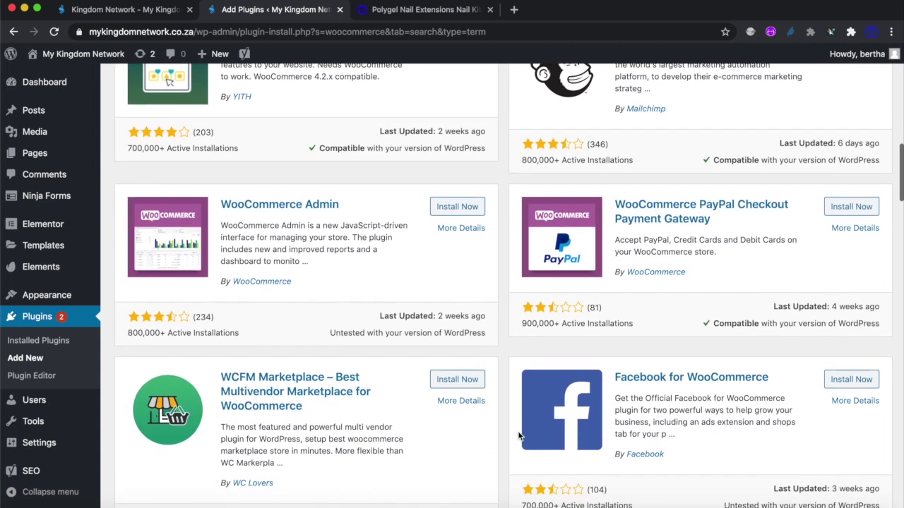
left_click(847, 369)
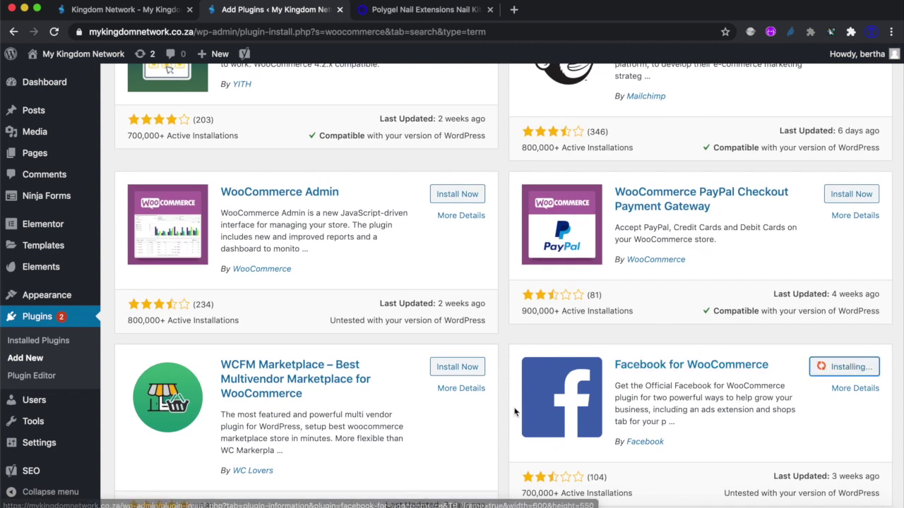
Activate the WooCommerce plugin and decline its setup wizard for now
scroll(514, 412, "down", 1)
scroll(514, 413, "down", 7)
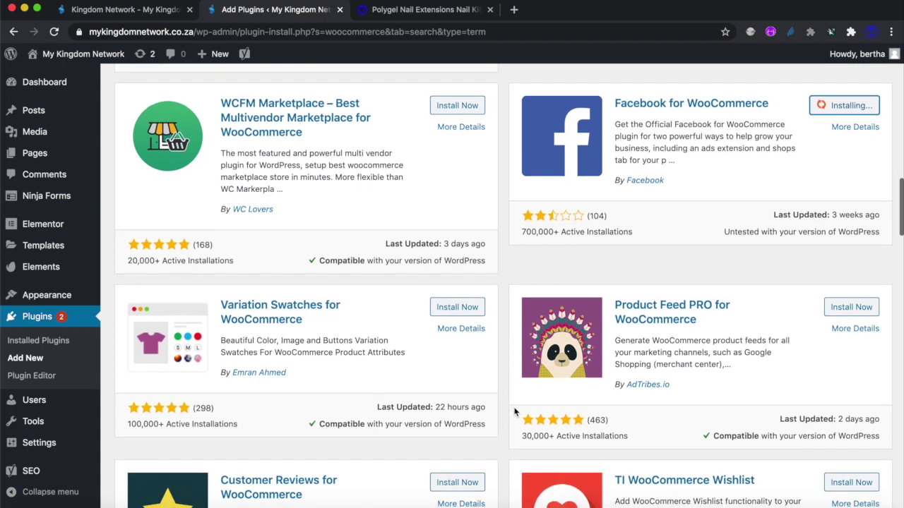
scroll(514, 412, "down", 3)
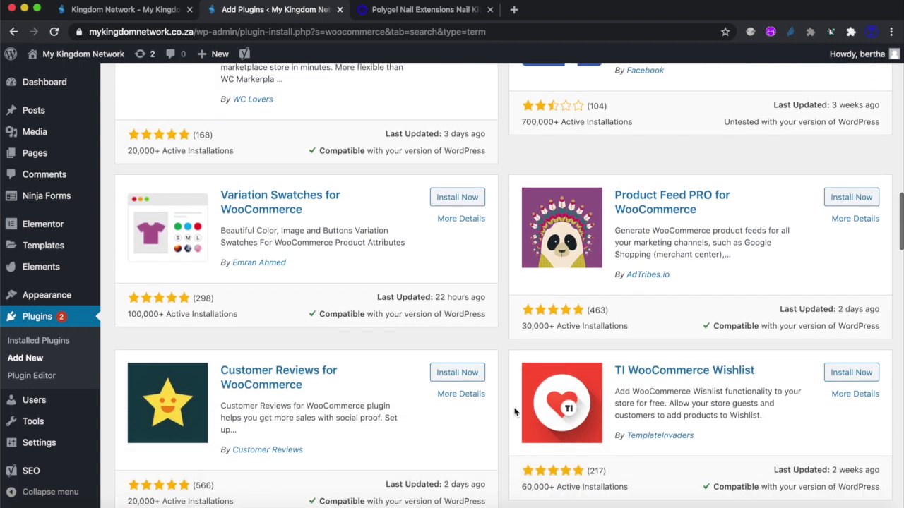
scroll(514, 412, "up", 13)
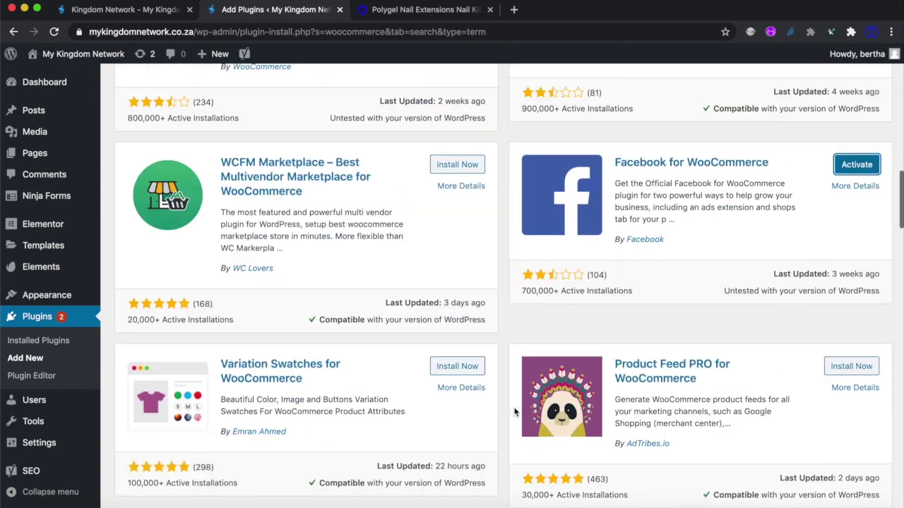
scroll(514, 412, "up", 12)
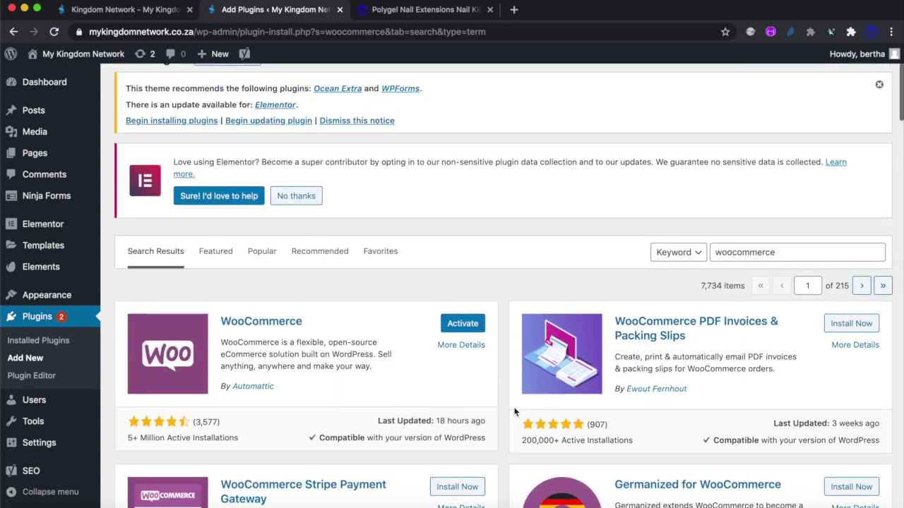
scroll(514, 413, "down", 1)
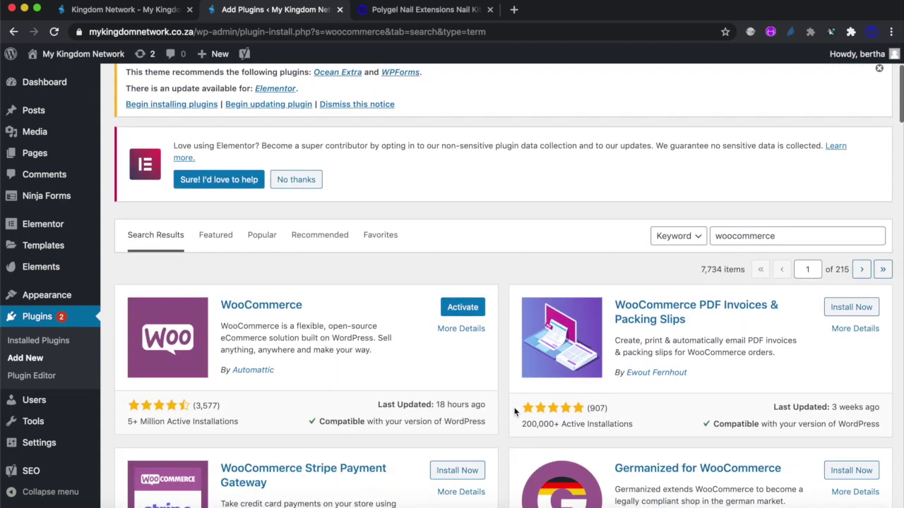
left_click(465, 310)
scroll(500, 431, "down", 5)
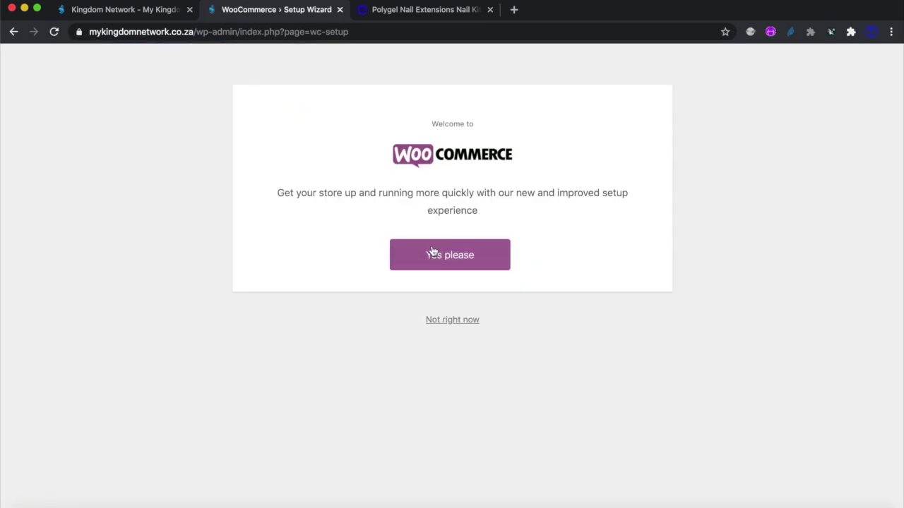
left_click(470, 321)
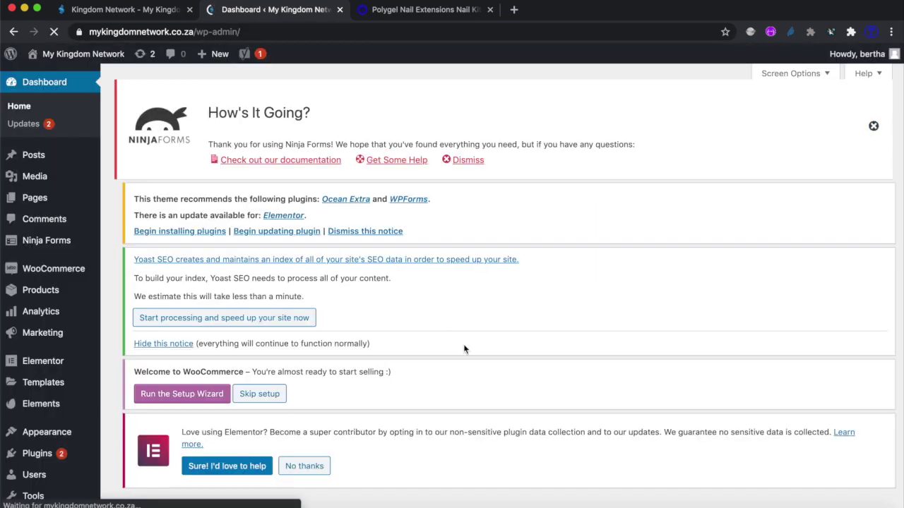
Open the list of all the website's pages in the WordPress admin
scroll(456, 343, "down", 5)
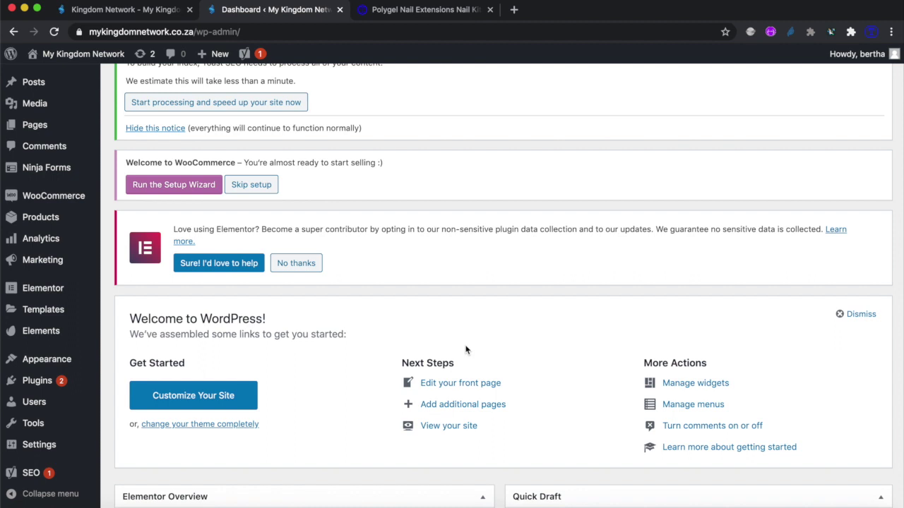
mouse_move(63, 290)
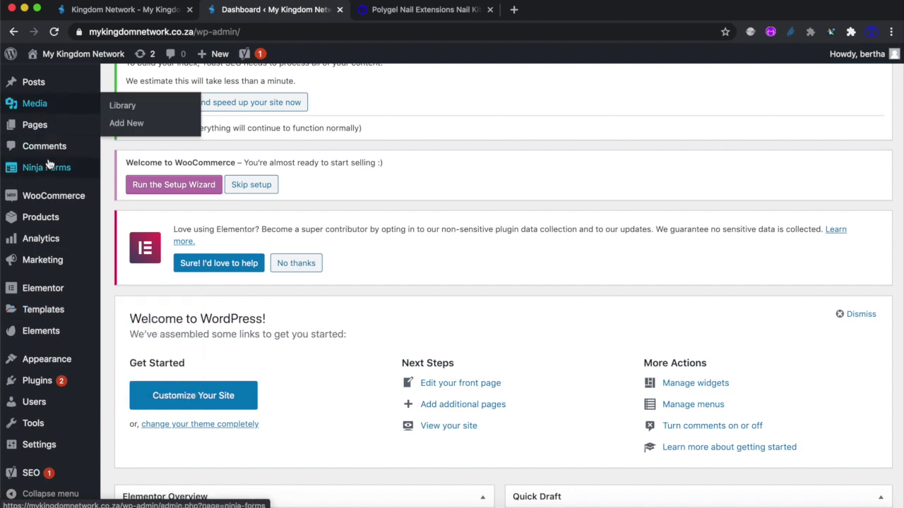
mouse_move(41, 125)
left_click(39, 126)
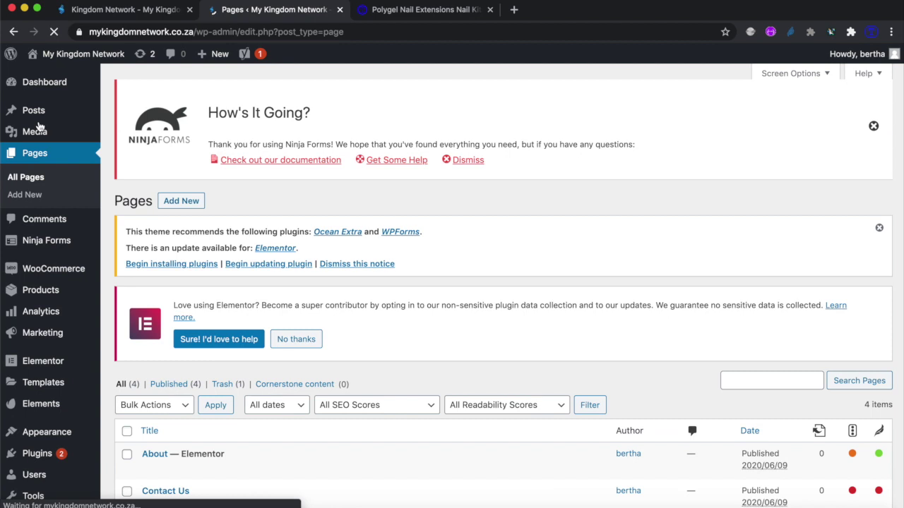
scroll(383, 442, "down", 1)
scroll(382, 442, "down", 4)
Move the About, Contact Us and Kingdom Network pages to the trash in one bulk action, keeping Privacy Policy
left_click(128, 347)
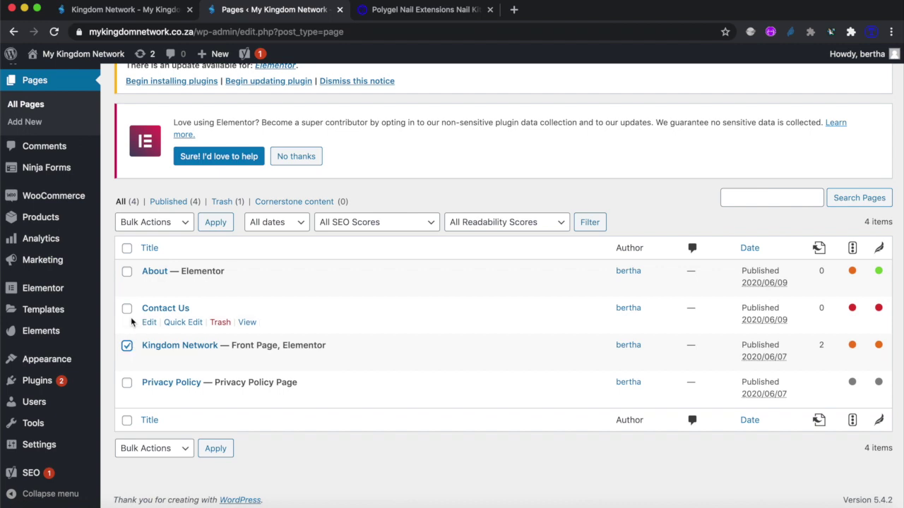
left_click(127, 309)
left_click(127, 273)
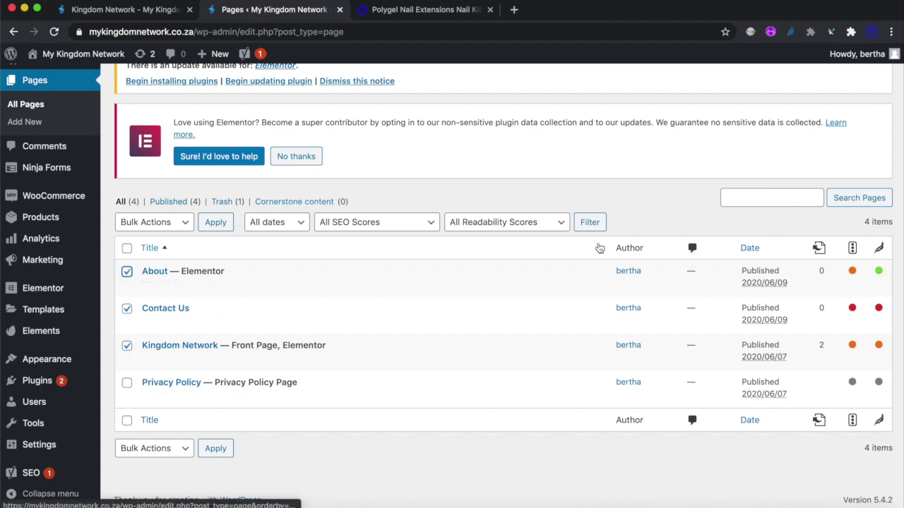
left_click(180, 223)
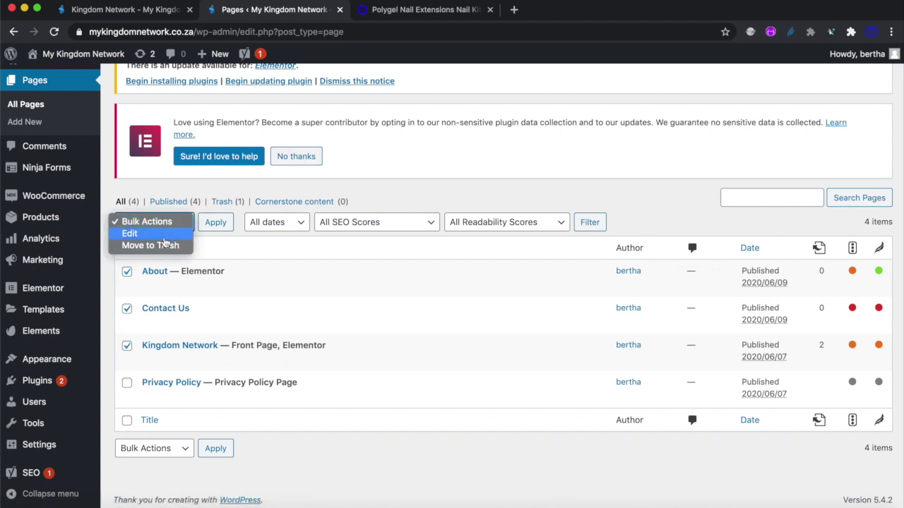
left_click(165, 246)
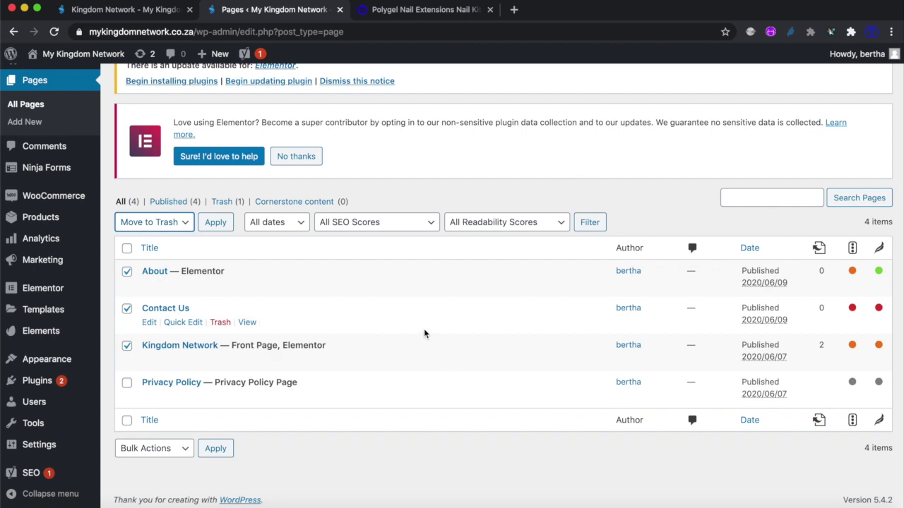
left_click(221, 449)
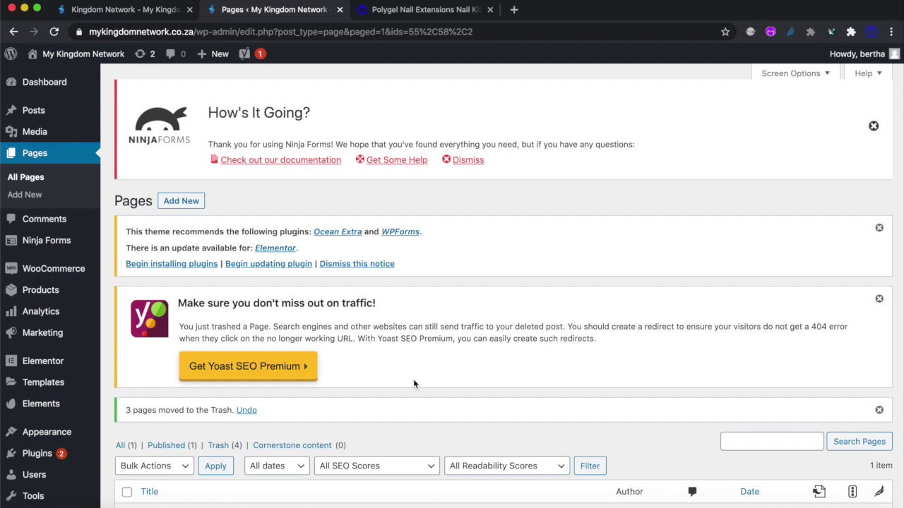
scroll(414, 384, "down", 4)
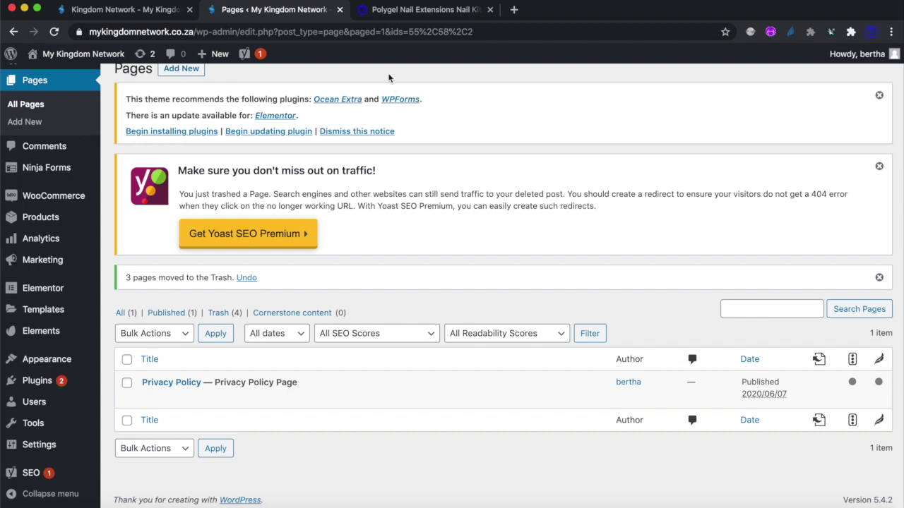
Switch to the live website and reload its front page to check the effect of trashing the pages
left_click(141, 16)
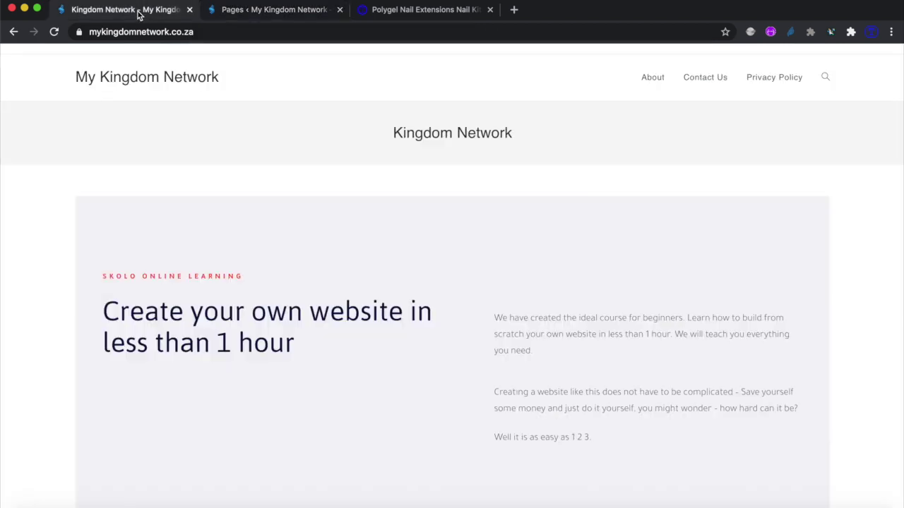
left_click(54, 32)
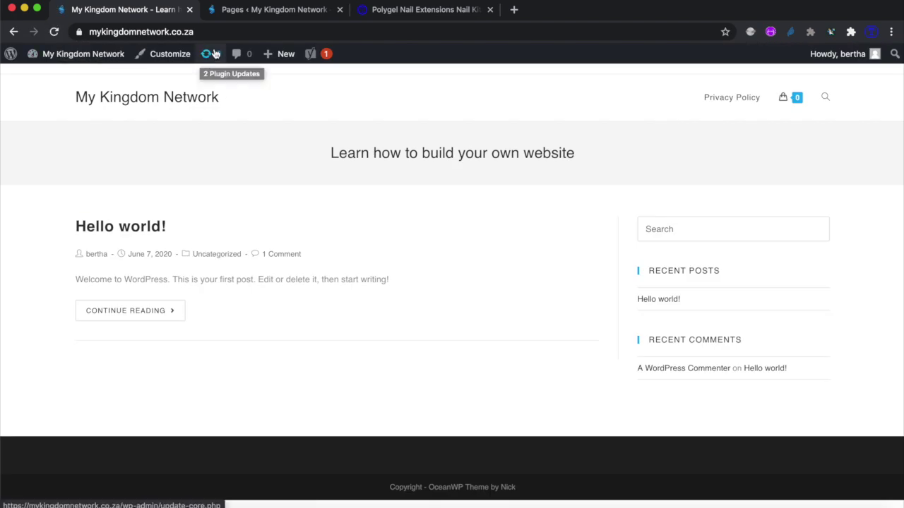
Return to the WordPress admin, open the Envato Elements template kits and browse the premium kits
left_click(266, 11)
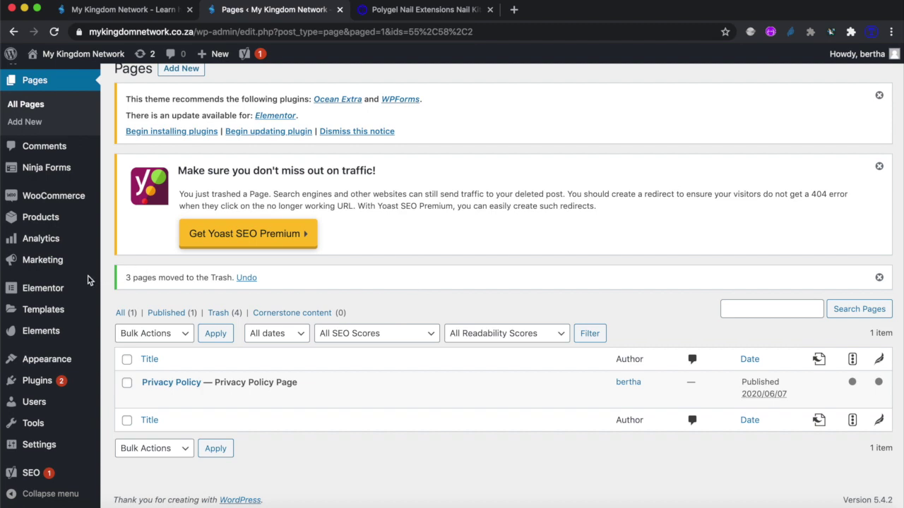
mouse_move(51, 326)
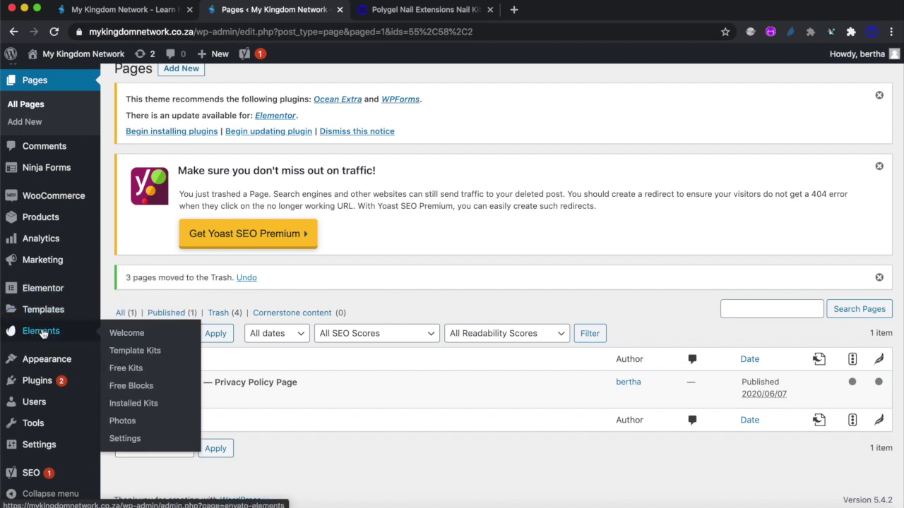
left_click(129, 356)
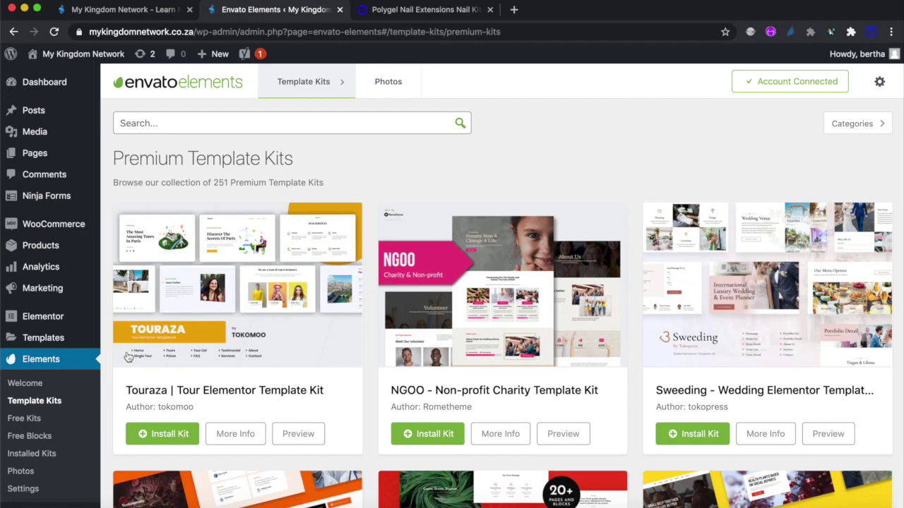
scroll(127, 357, "down", 5)
scroll(127, 357, "up", 3)
scroll(126, 355, "down", 12)
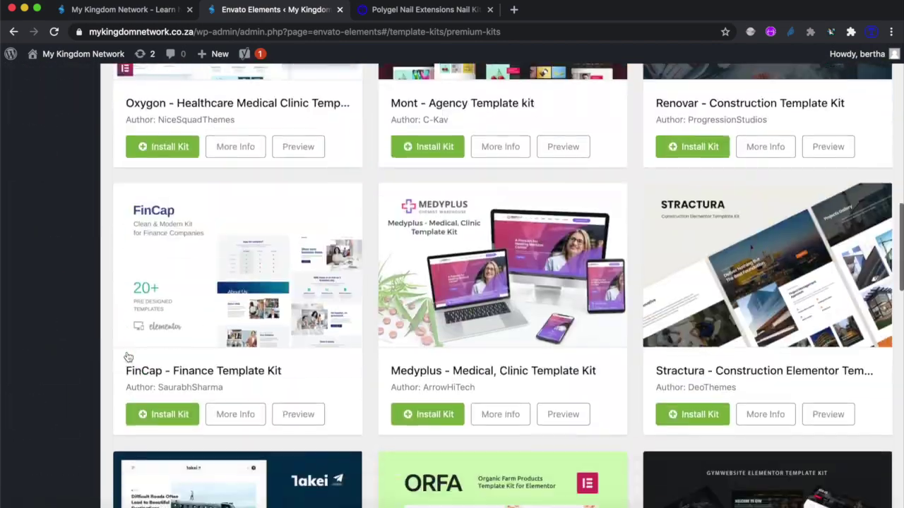
scroll(127, 357, "up", 14)
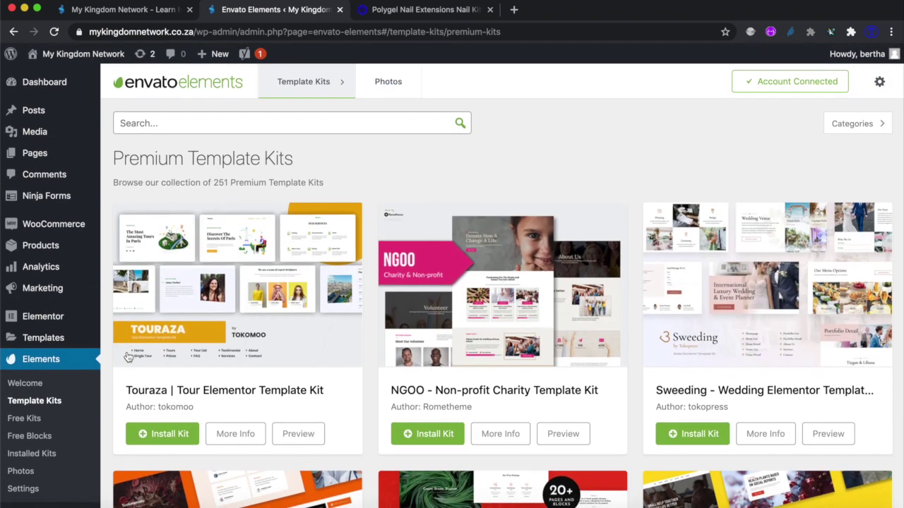
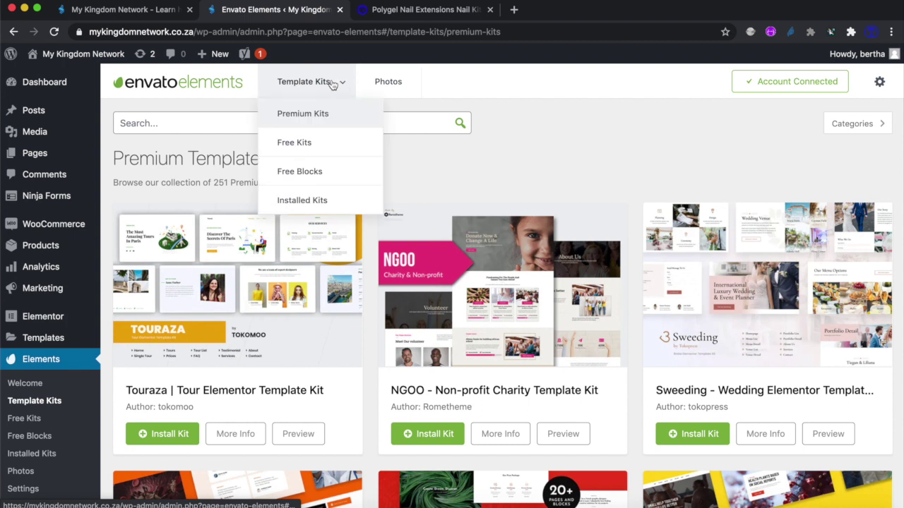
Show the free template kits and go beyond the first page of the collection
left_click(303, 145)
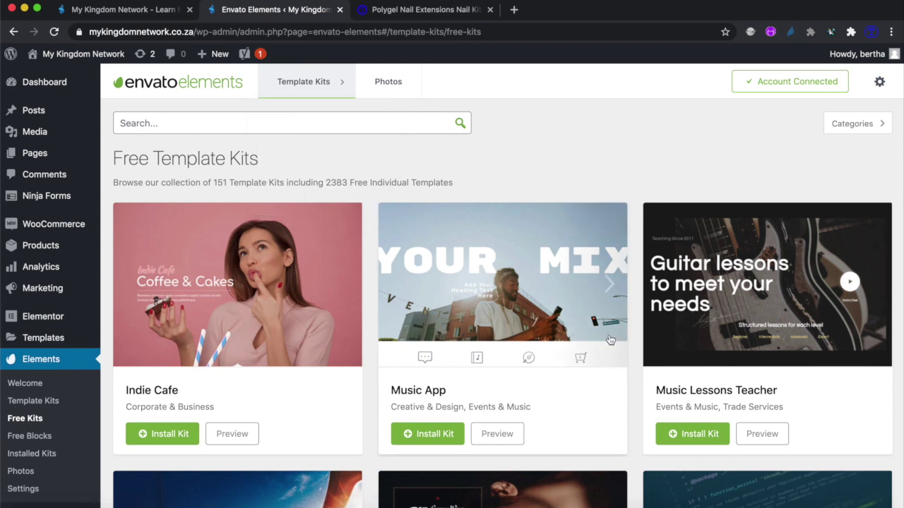
scroll(611, 423, "down", 10)
scroll(612, 427, "down", 3)
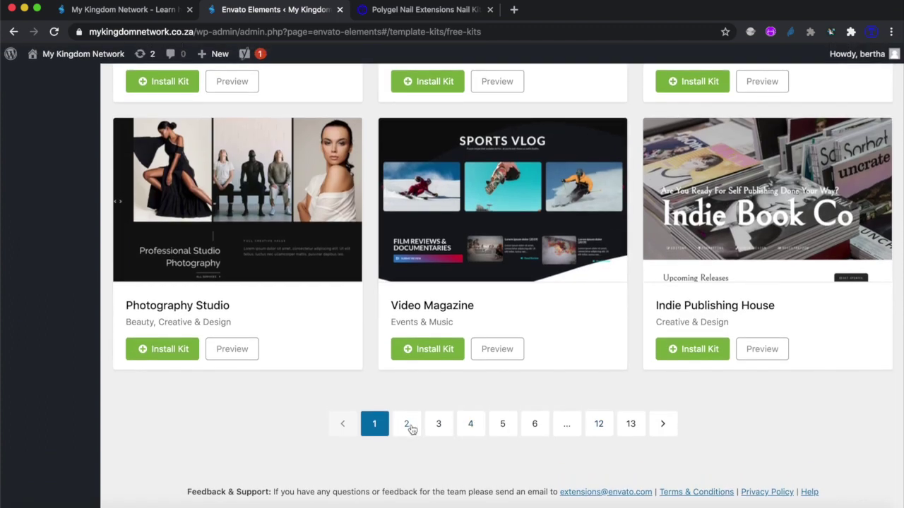
left_click(407, 424)
Look at the front page of the example store thetatistore.com, then return to the free template kits
left_click(395, 12)
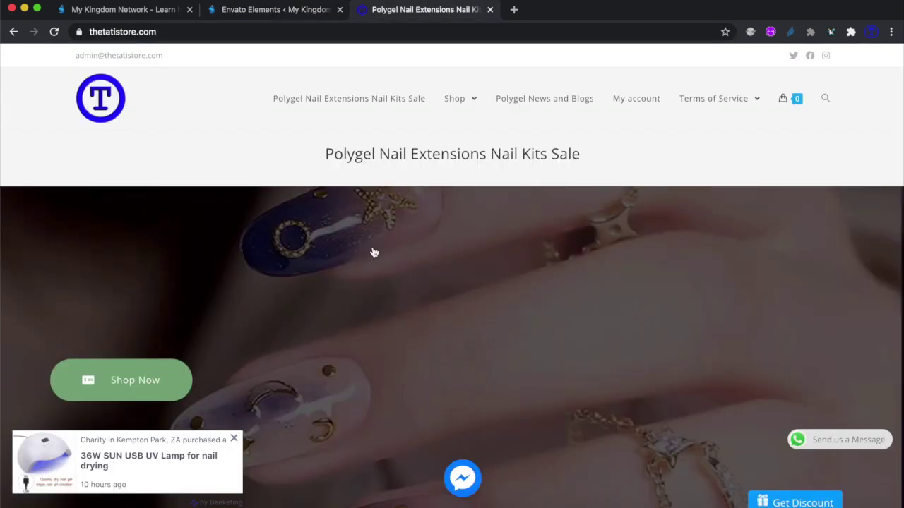
scroll(373, 252, "down", 5)
key("ctrl+shift+Tab")
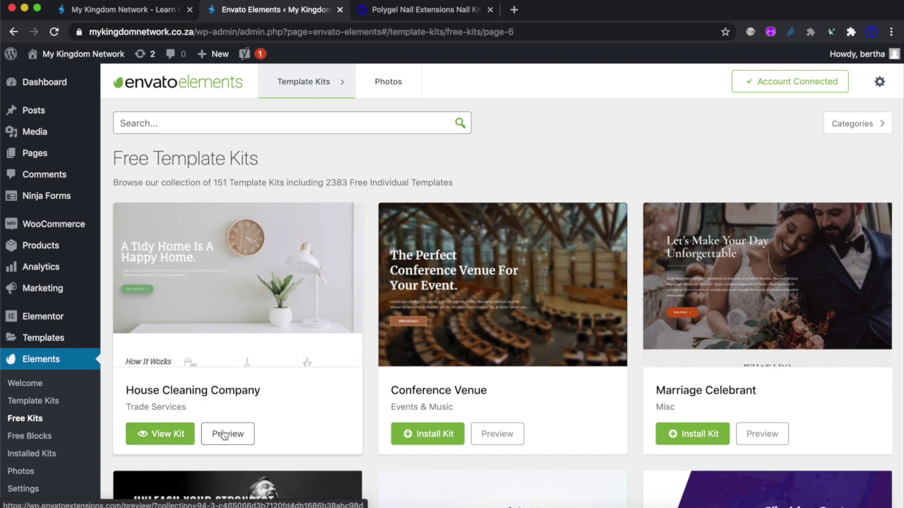
Open the House Cleaning Company template kit and look through all its page templates
left_click(177, 435)
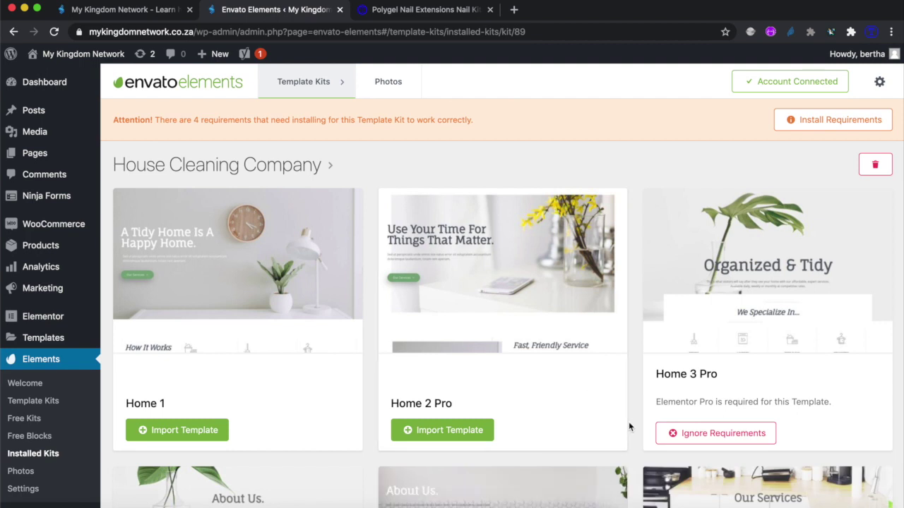
scroll(629, 422, "down", 1)
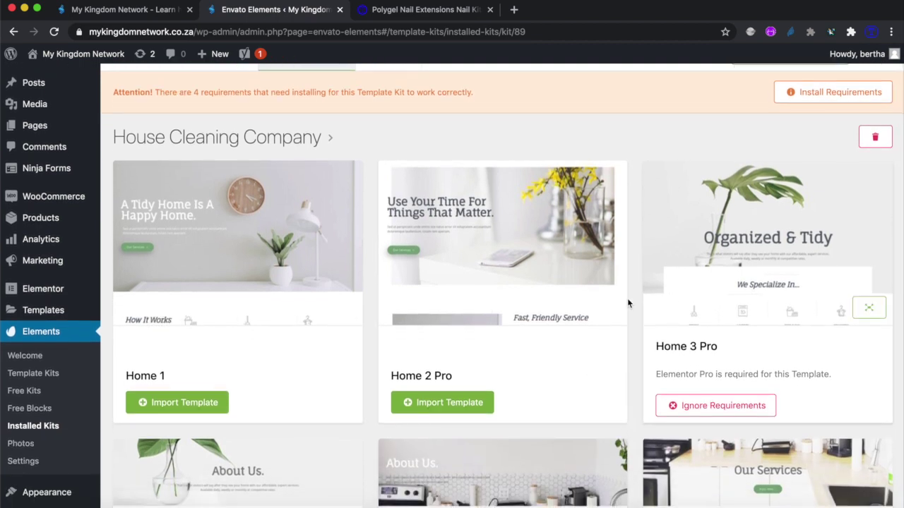
scroll(551, 457, "down", 1)
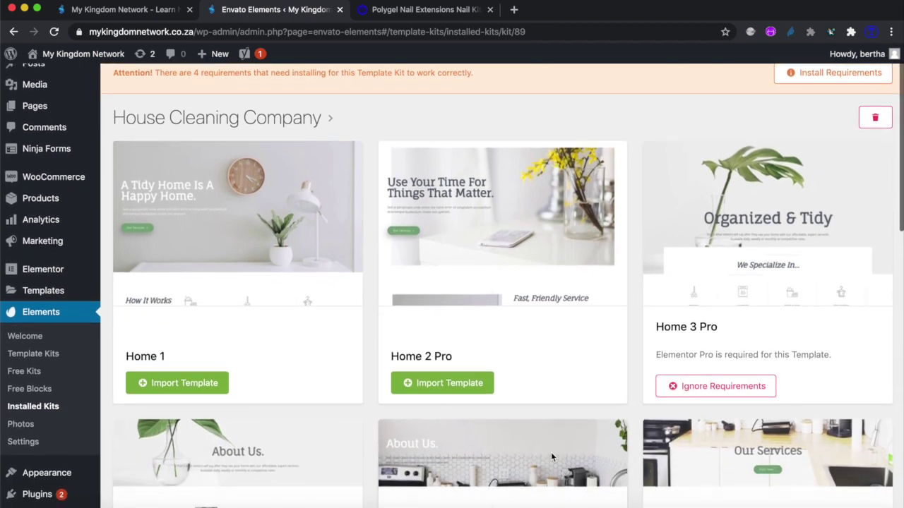
scroll(551, 452, "down", 5)
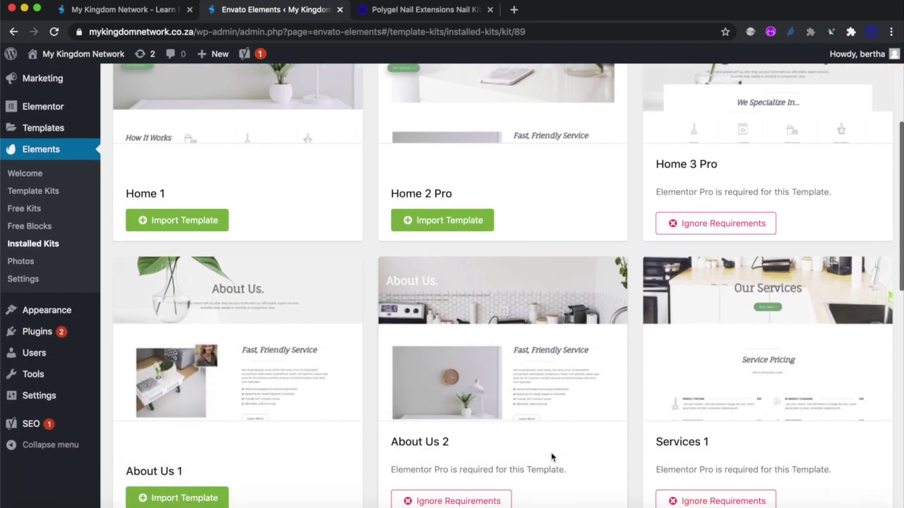
scroll(551, 452, "up", 4)
scroll(551, 452, "down", 15)
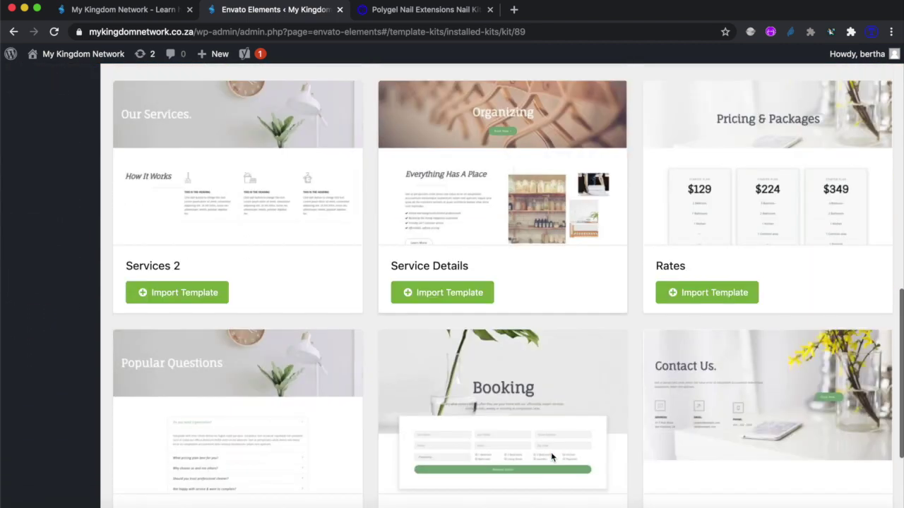
scroll(551, 452, "down", 4)
scroll(551, 452, "up", 20)
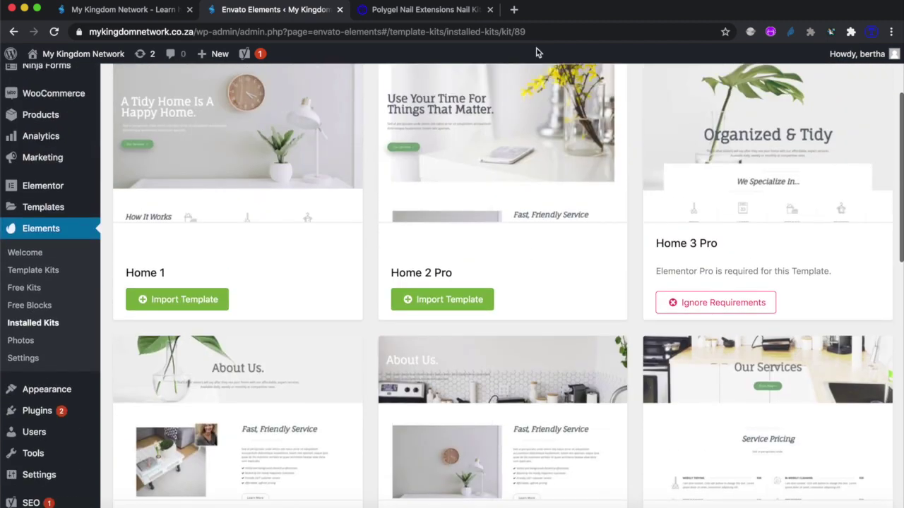
Examine the layout of the thetatistore.com home page for comparison with the kit, then return to the kit's templates
left_click(436, 10)
scroll(447, 287, "down", 3)
scroll(453, 288, "up", 8)
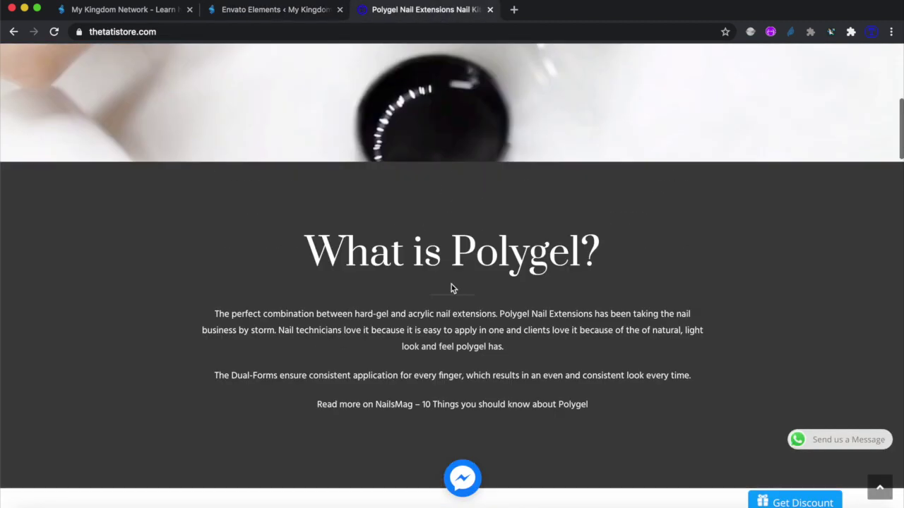
scroll(453, 288, "up", 6)
scroll(453, 288, "down", 2)
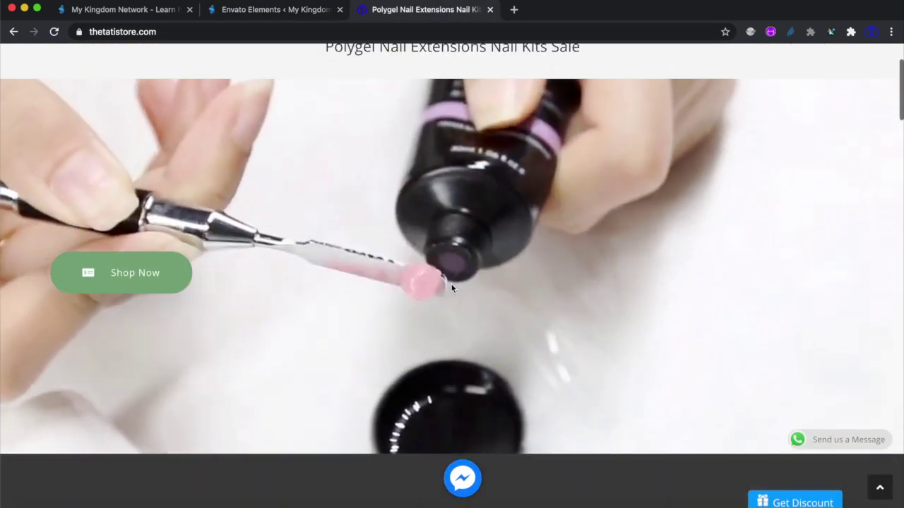
scroll(452, 288, "down", 7)
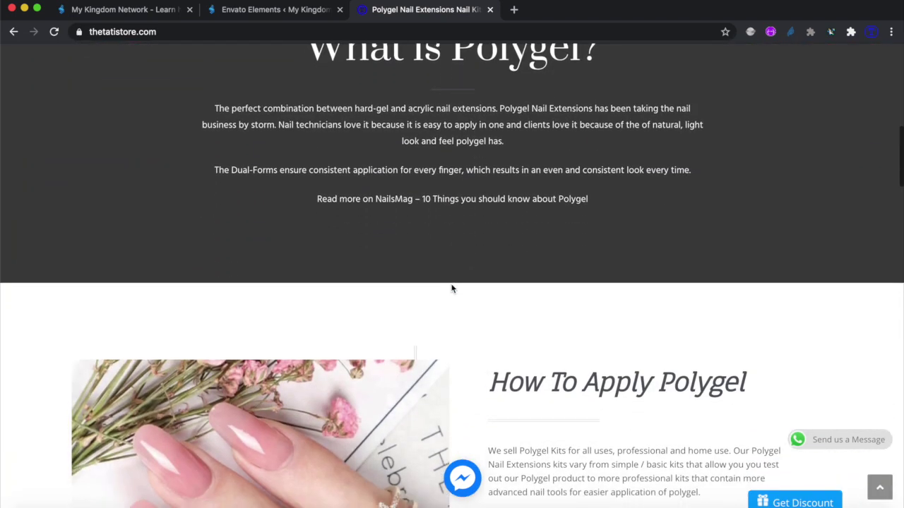
scroll(452, 288, "down", 2)
left_click(248, 11)
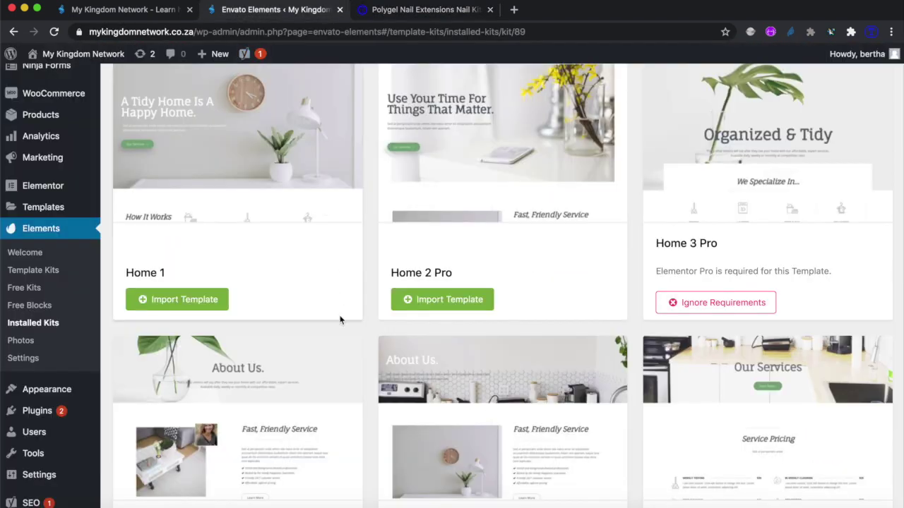
Preview the full Home 1 template of the House Cleaning Company kit and close the preview
scroll(336, 353, "up", 4)
scroll(336, 355, "down", 1)
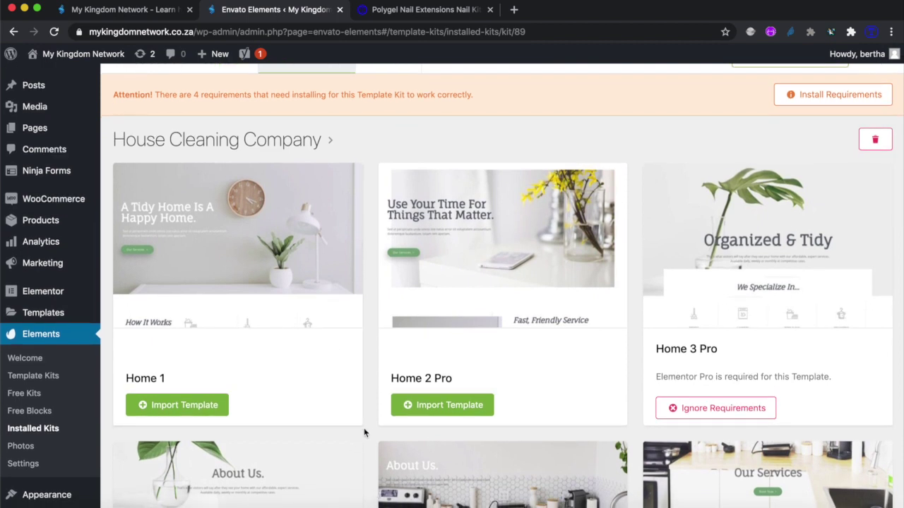
mouse_move(262, 238)
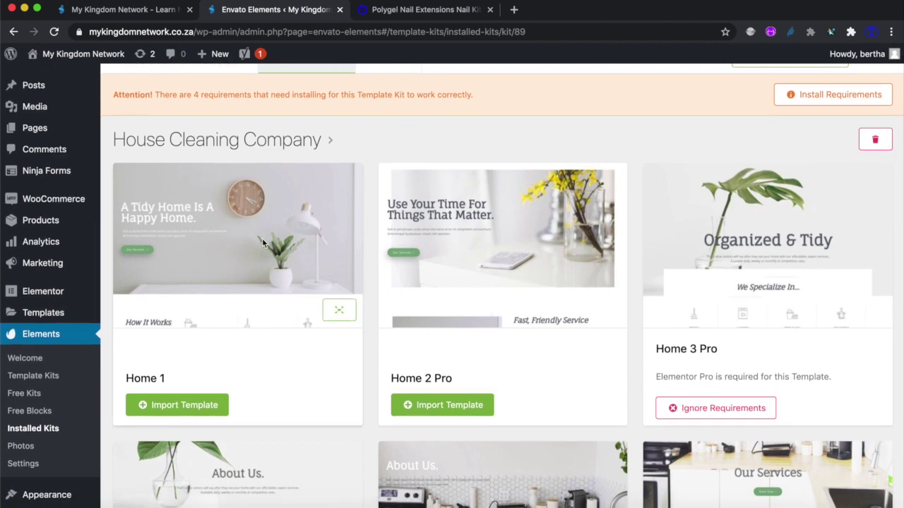
left_click(339, 310)
scroll(411, 328, "down", 4)
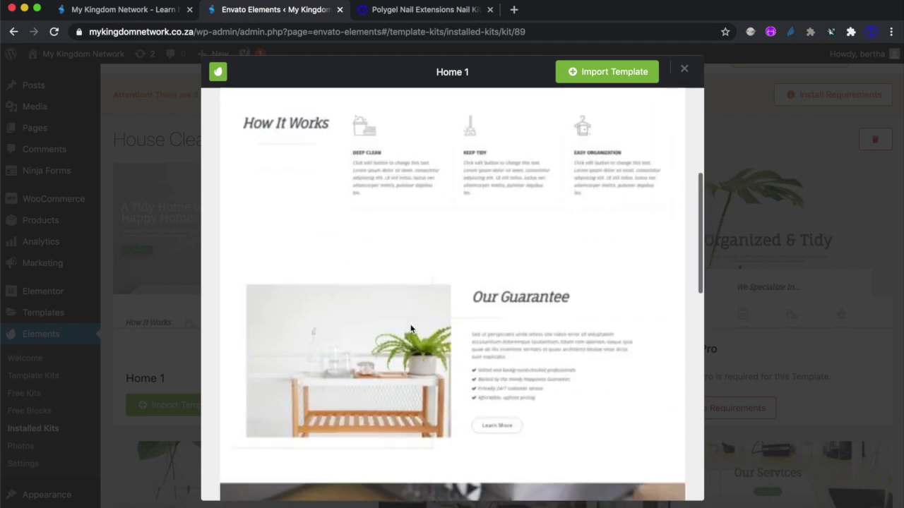
scroll(411, 329, "down", 10)
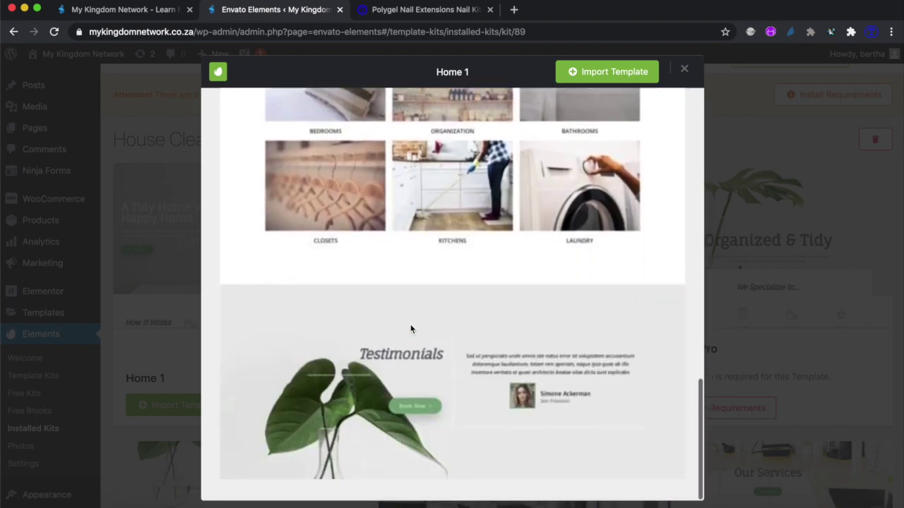
scroll(411, 329, "down", 3)
scroll(411, 328, "up", 2)
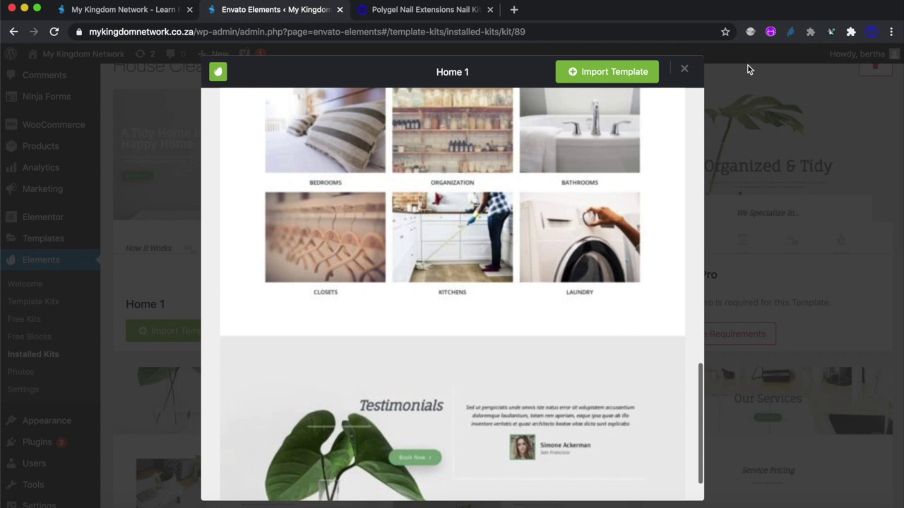
left_click(684, 72)
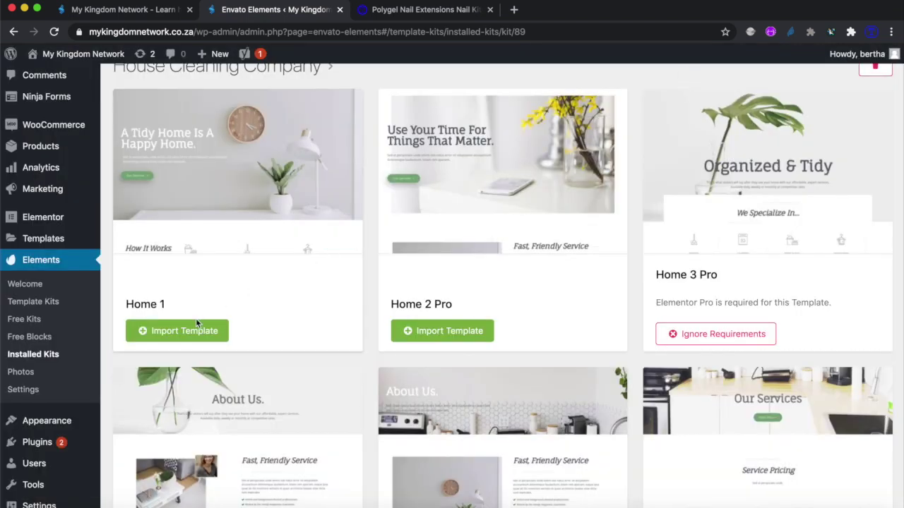
Import the Home 1 template from the House Cleaning Company kit and open the list of saved templates
left_click(146, 335)
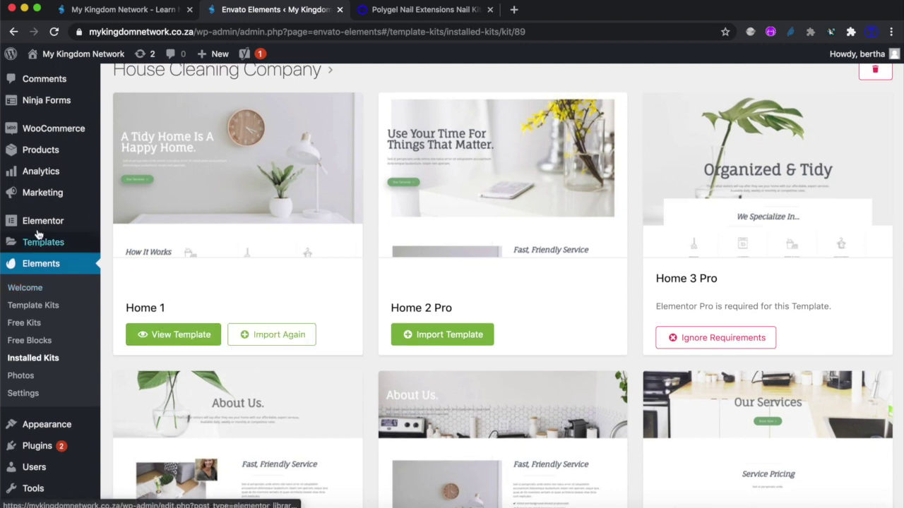
mouse_move(49, 228)
mouse_move(59, 255)
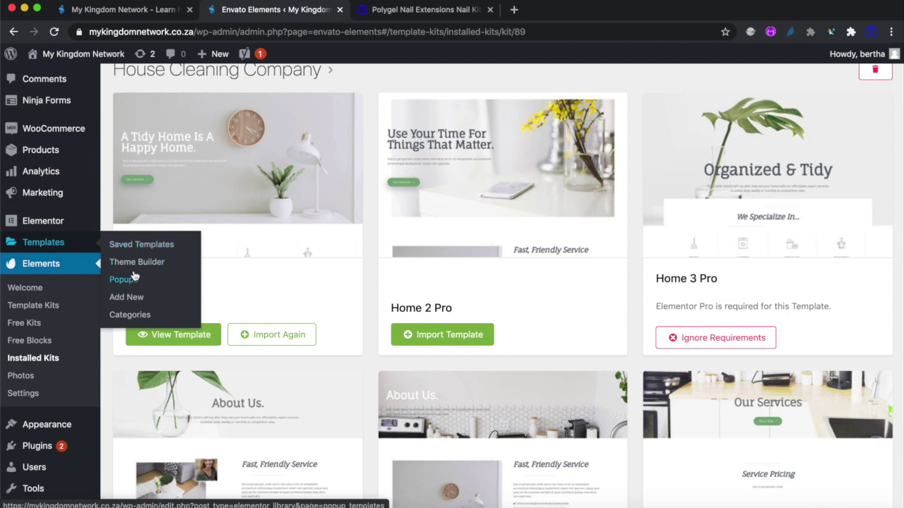
left_click(124, 250)
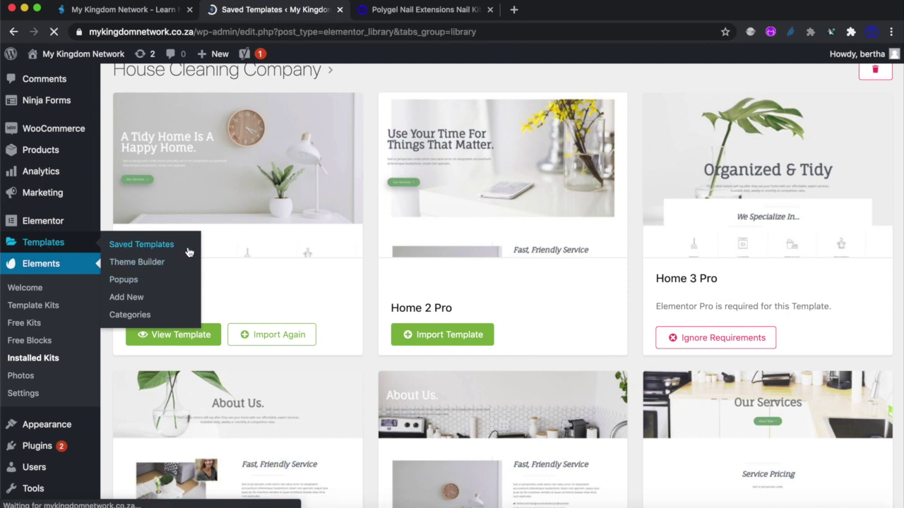
Open the saved Home 1 template for editing with Elementor and look through its sections
scroll(280, 419, "down", 5)
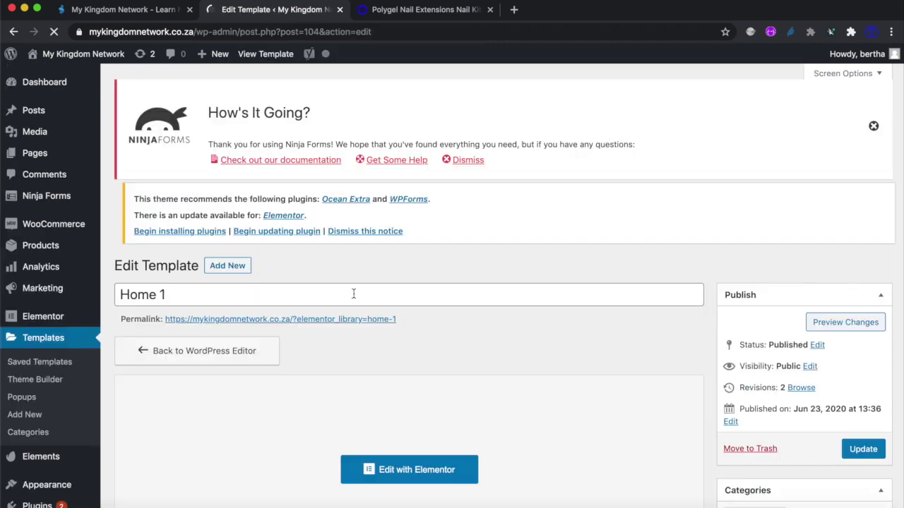
scroll(353, 297, "down", 5)
left_click(426, 229)
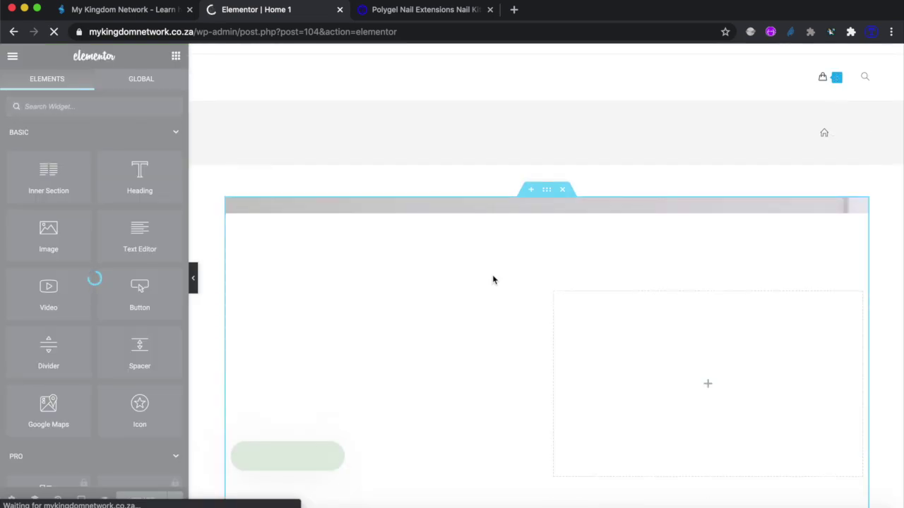
scroll(493, 279, "down", 5)
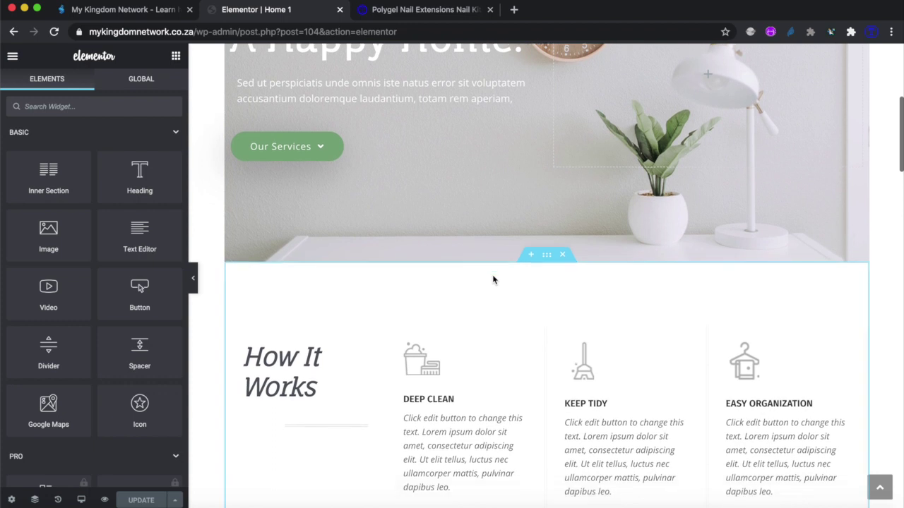
scroll(493, 279, "down", 10)
scroll(492, 279, "down", 12)
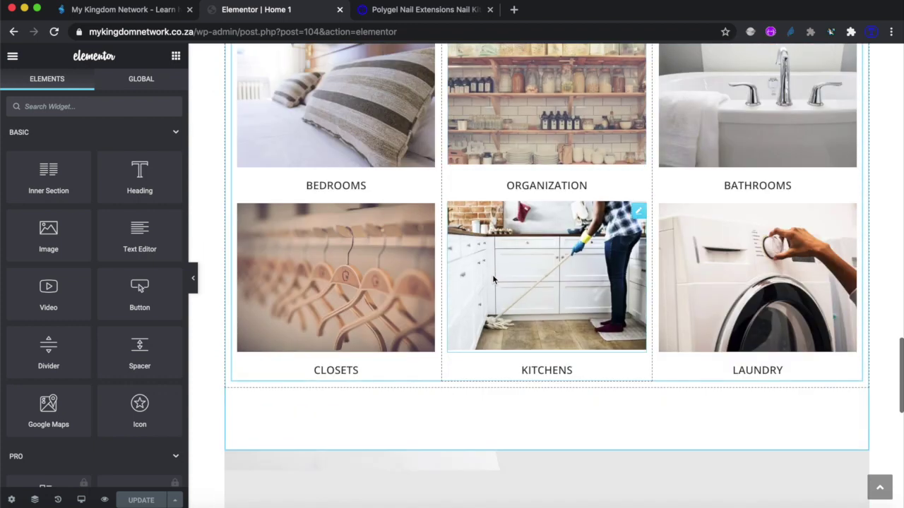
scroll(493, 280, "down", 10)
scroll(493, 280, "up", 20)
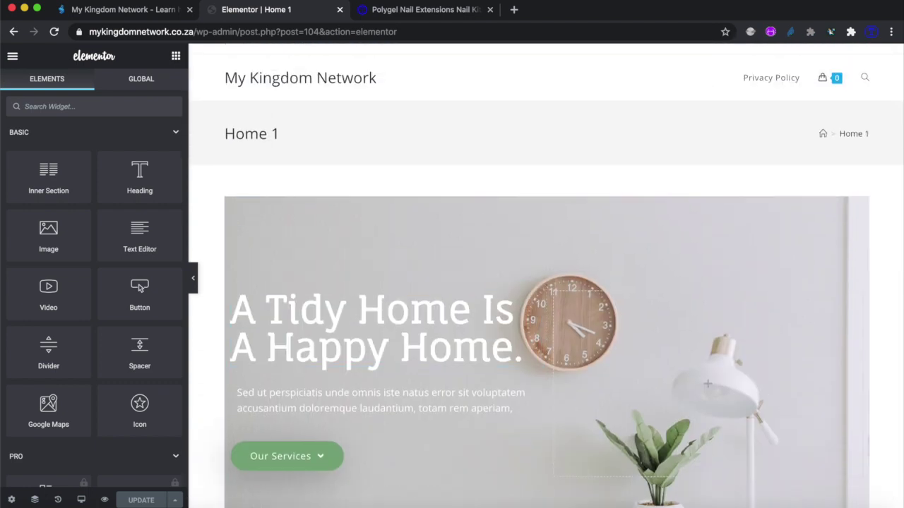
scroll(412, 267, "down", 1)
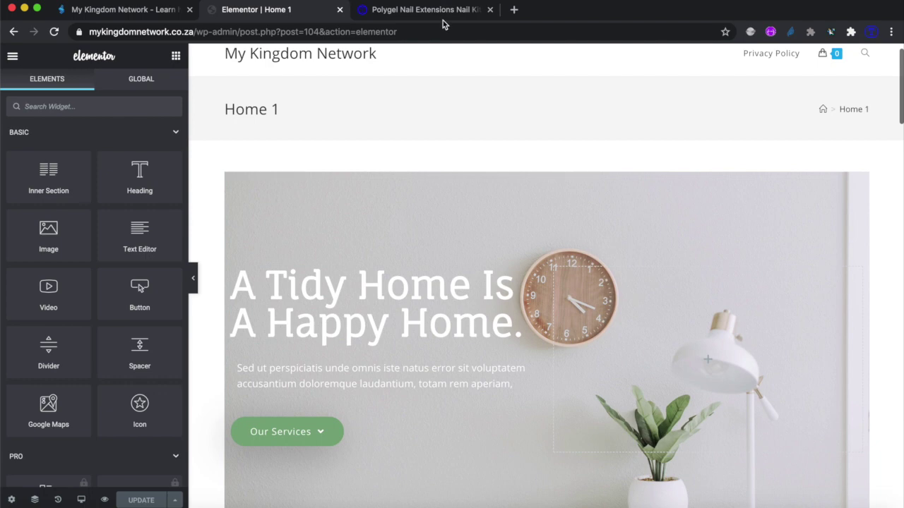
Switch to the thetatistore.com home page and examine its lower sections, from the nail sets through the testimonials to the footer
left_click(440, 19)
scroll(436, 167, "up", 20)
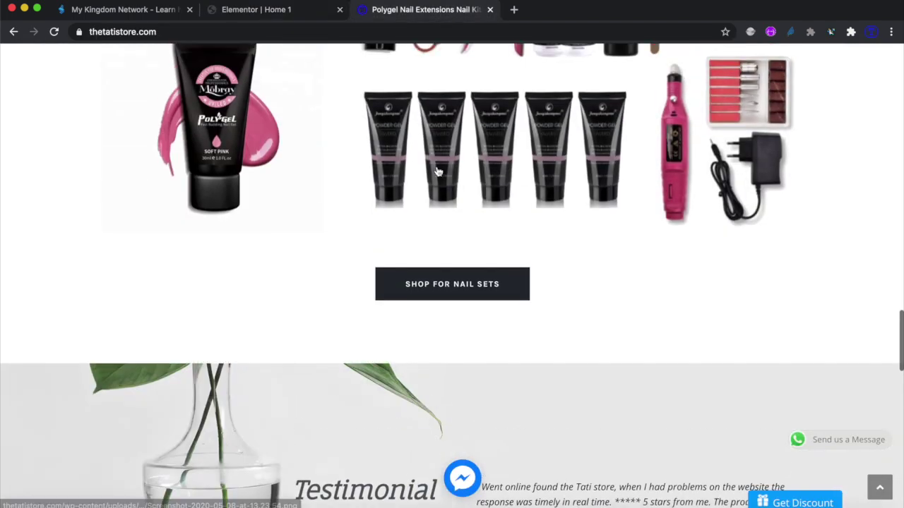
scroll(437, 167, "up", 5)
scroll(438, 172, "down", 9)
scroll(438, 169, "down", 10)
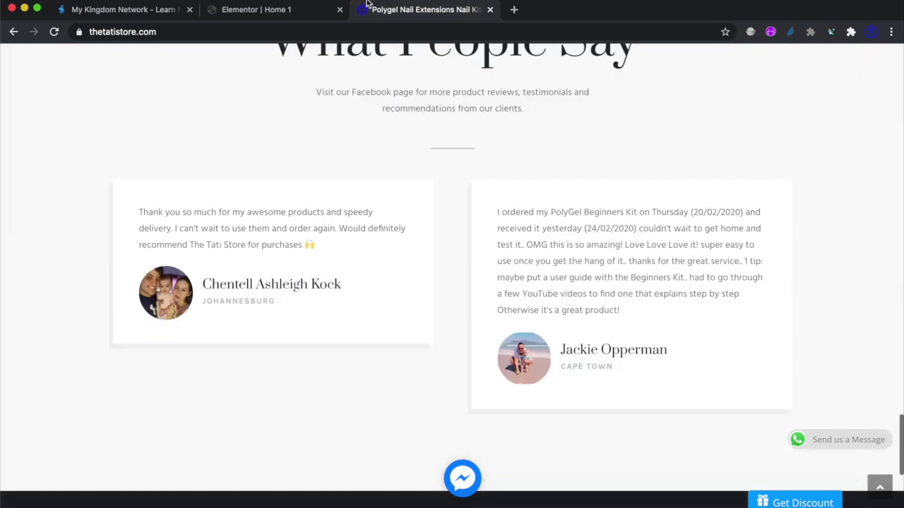
scroll(420, 217, "down", 4)
scroll(420, 216, "up", 4)
scroll(420, 217, "down", 4)
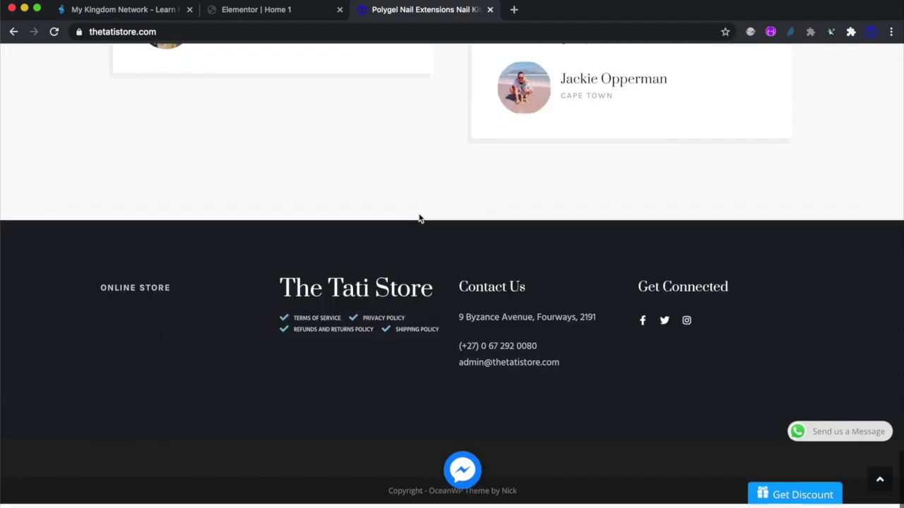
Return to the Home 1 template and open the free Footer blocks from the Envato Elements library at the end of the page
left_click(269, 10)
scroll(370, 331, "down", 15)
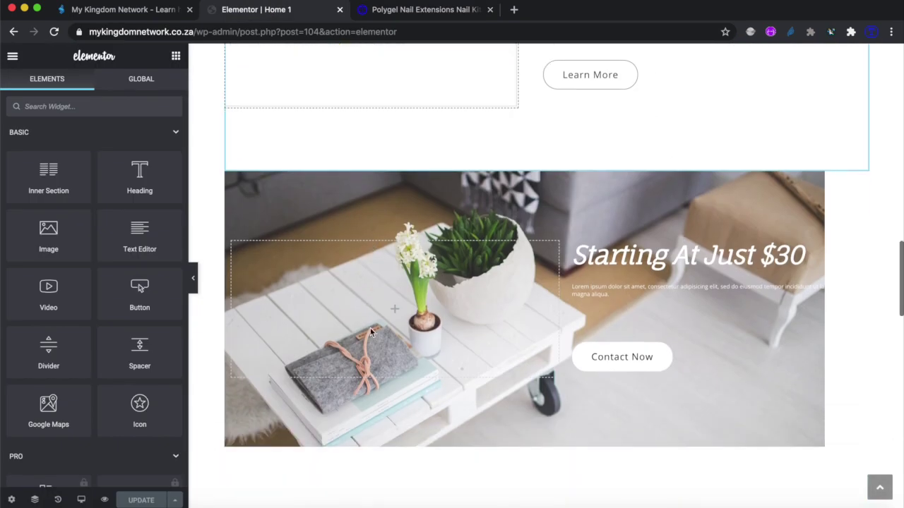
scroll(370, 331, "down", 15)
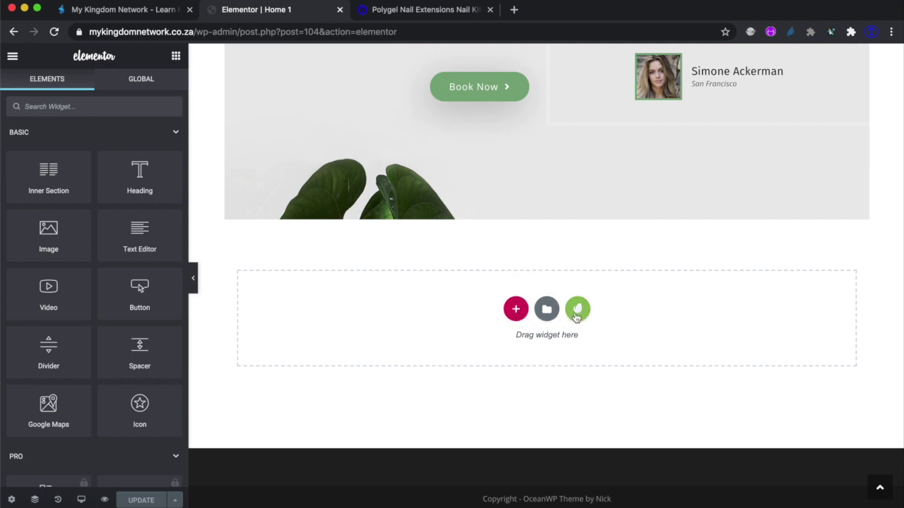
left_click(577, 311)
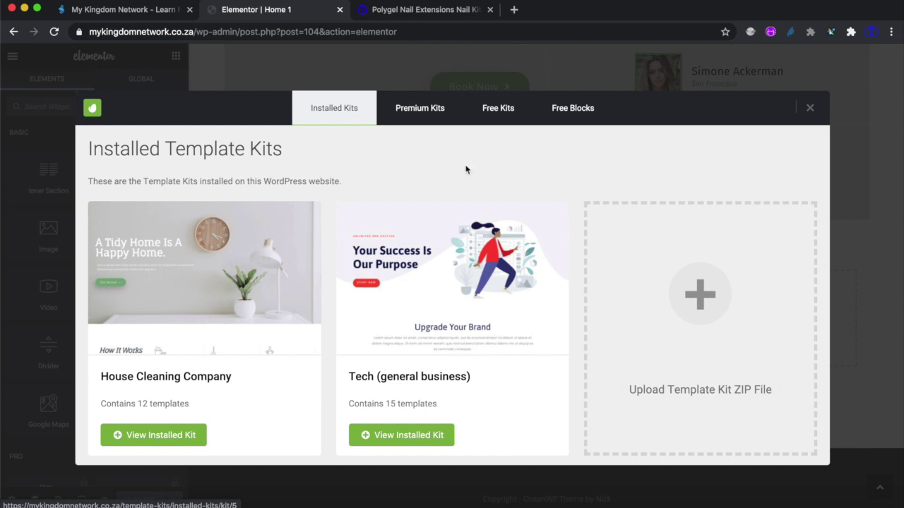
left_click(570, 108)
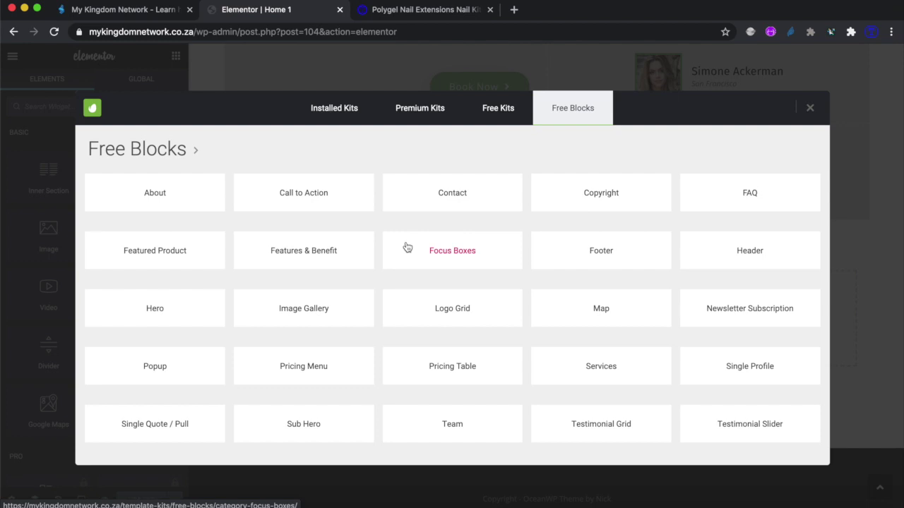
scroll(406, 246, "down", 1)
left_click(551, 245)
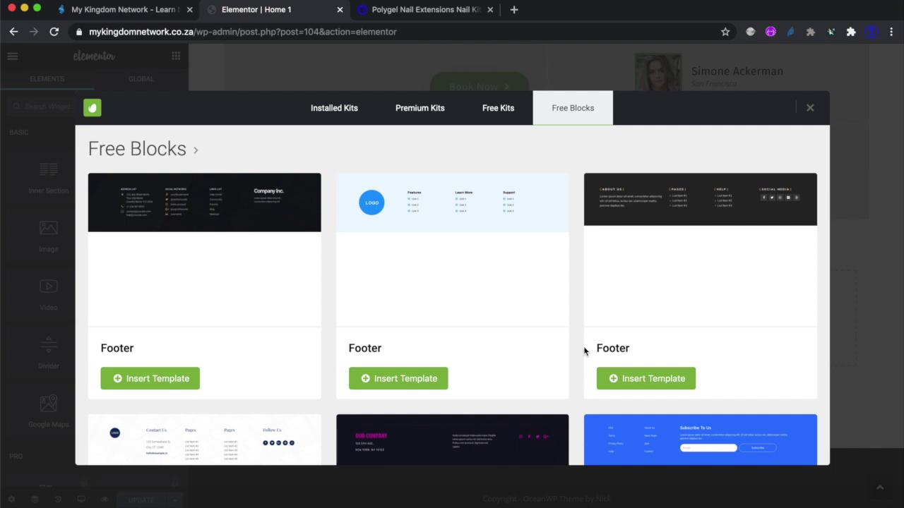
Compare the footer blocks with the thetatistore.com footer and insert the black one with Pages, Help, Social and Follow Us columns
scroll(583, 346, "down", 5)
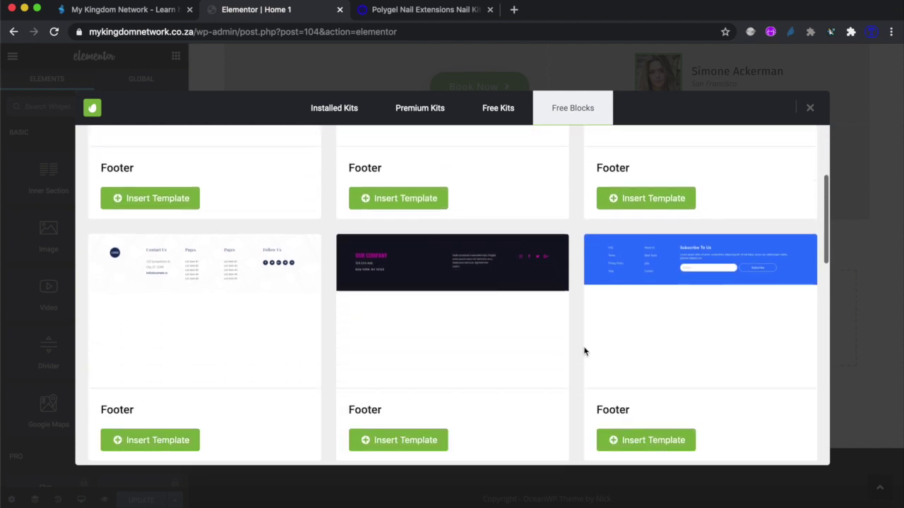
scroll(585, 349, "down", 5)
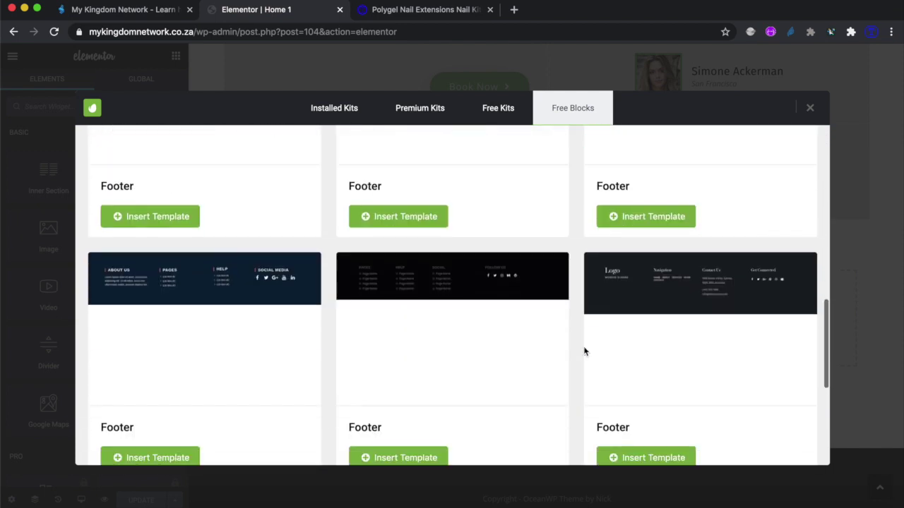
scroll(584, 351, "up", 2)
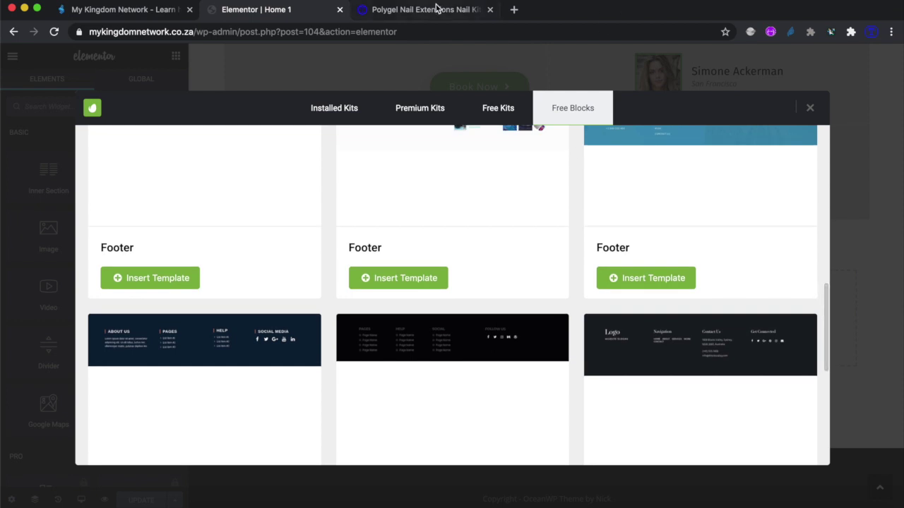
left_click(437, 8)
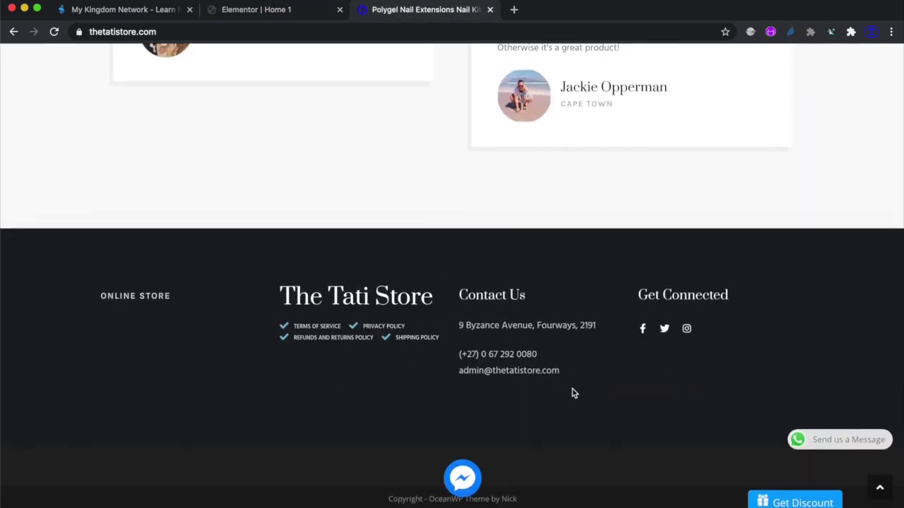
left_click(262, 10)
scroll(443, 382, "up", 4)
scroll(442, 383, "down", 7)
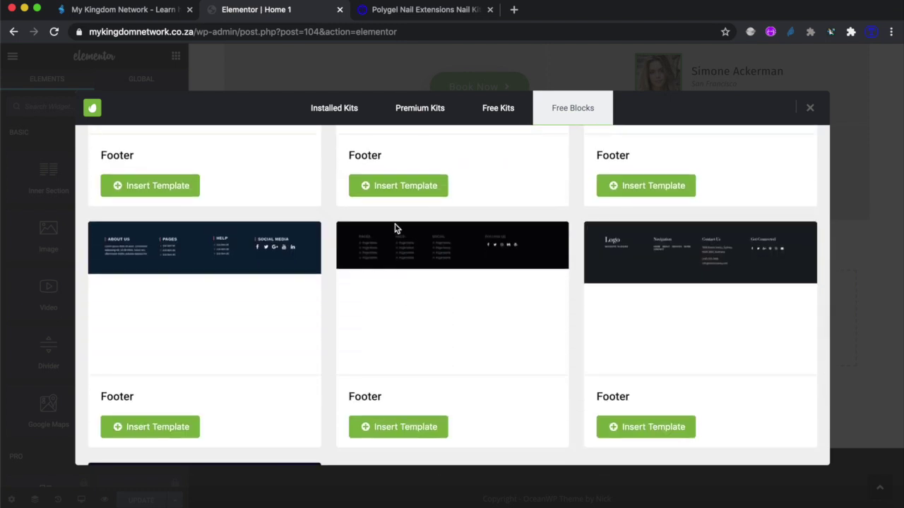
left_click(404, 432)
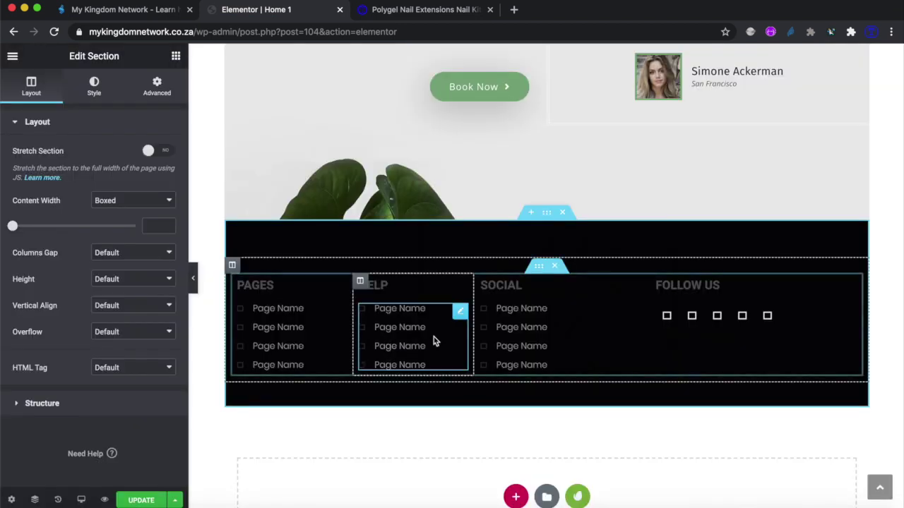
Review the inserted footer and the section above it, and examine the testimonial sections on thetatistore.com
scroll(557, 319, "up", 2)
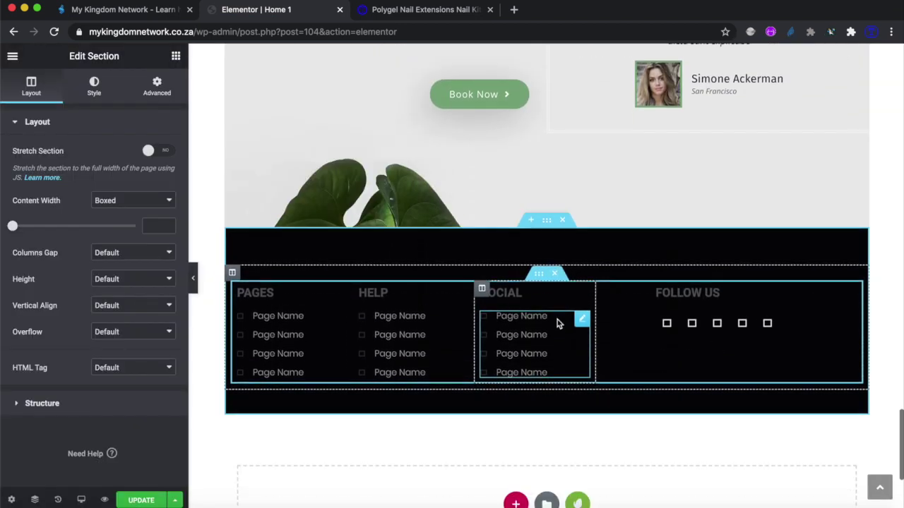
scroll(557, 323, "down", 3)
scroll(557, 322, "up", 4)
scroll(557, 323, "down", 4)
scroll(557, 323, "up", 10)
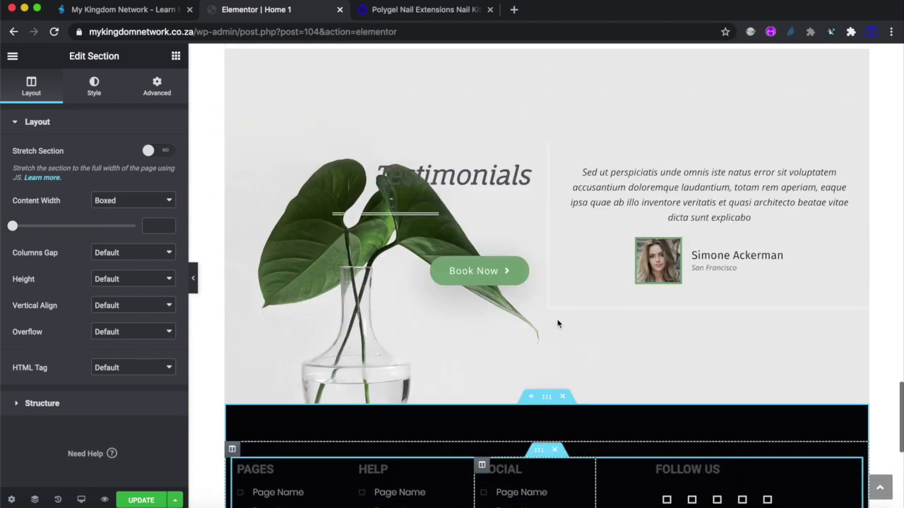
left_click(456, 11)
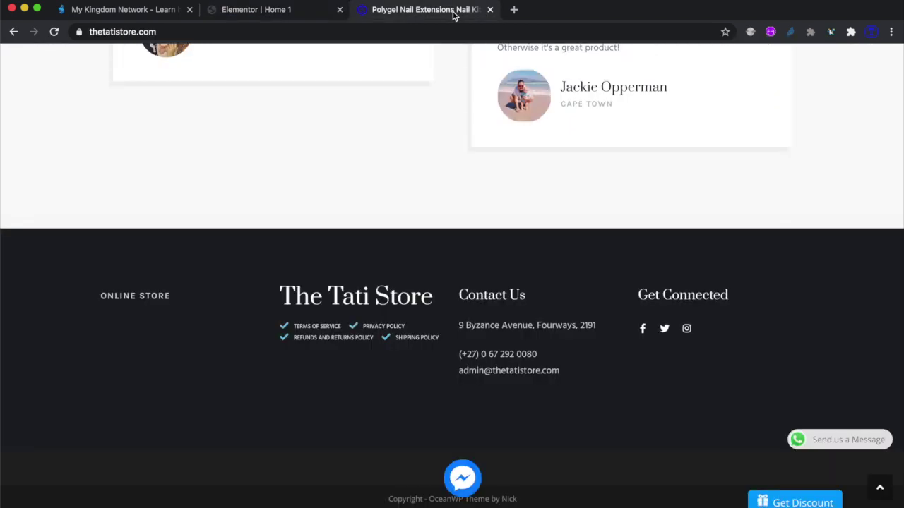
scroll(519, 291, "up", 5)
scroll(519, 291, "up", 6)
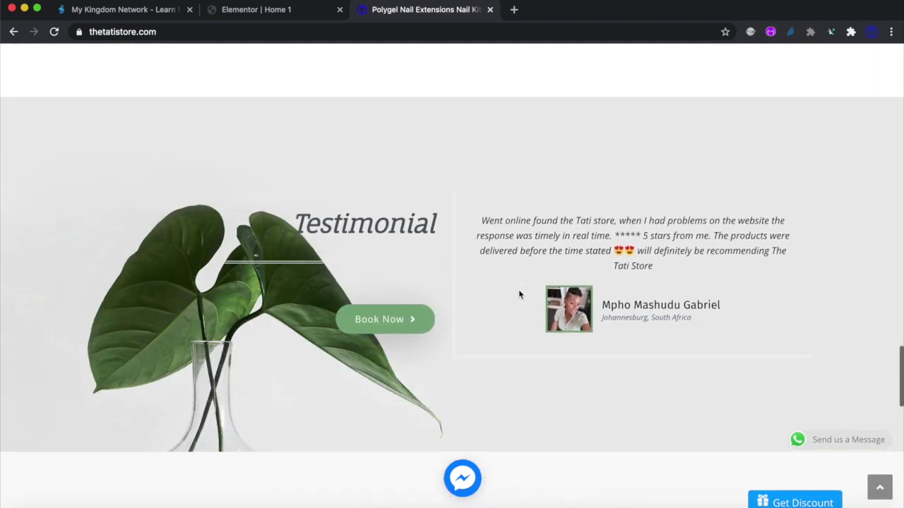
scroll(519, 291, "down", 2)
scroll(519, 294, "down", 5)
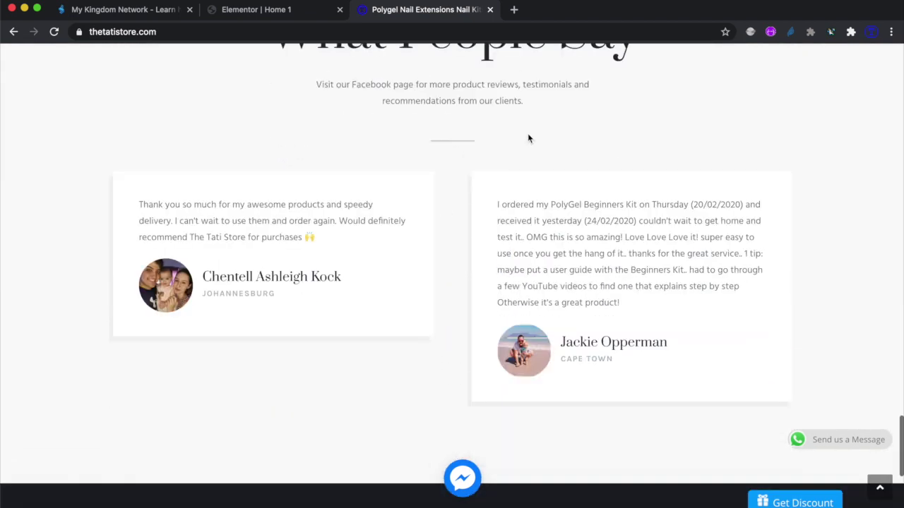
scroll(474, 176, "up", 2)
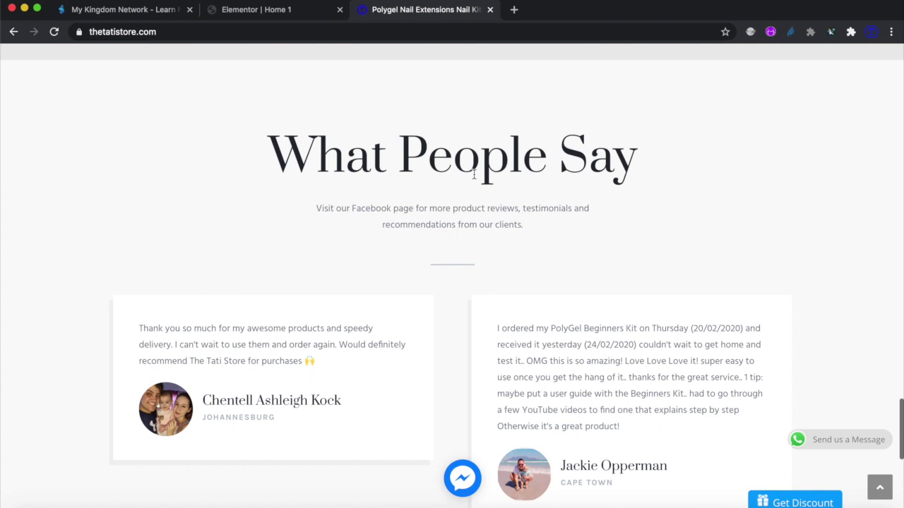
scroll(474, 174, "up", 5)
scroll(474, 174, "down", 1)
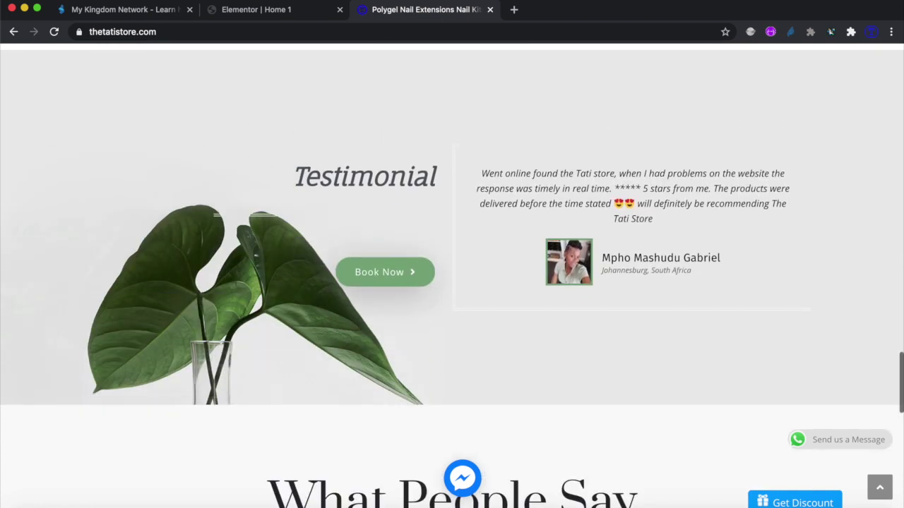
Compare the template's Testimonials section with the Testimonial and What People Say sections on thetatistore.com
left_click(276, 13)
scroll(423, 311, "down", 1)
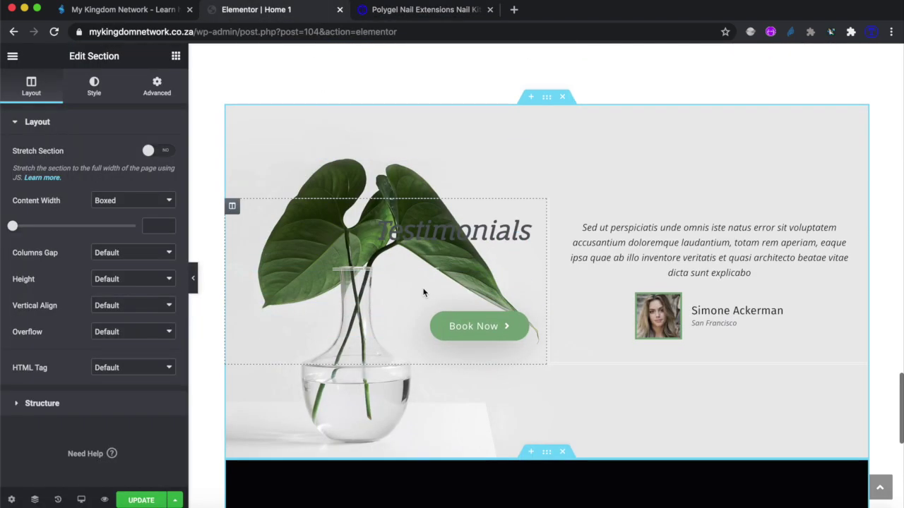
scroll(425, 293, "up", 1)
left_click(417, 16)
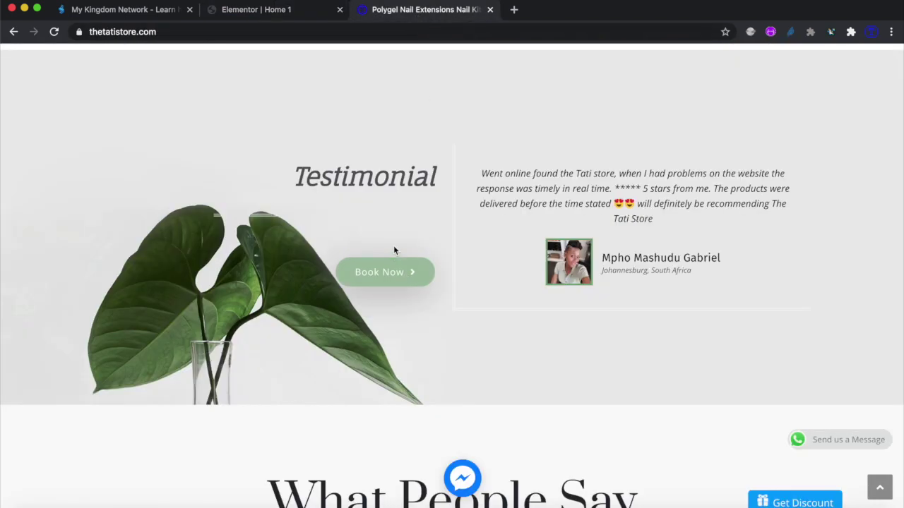
left_click(288, 14)
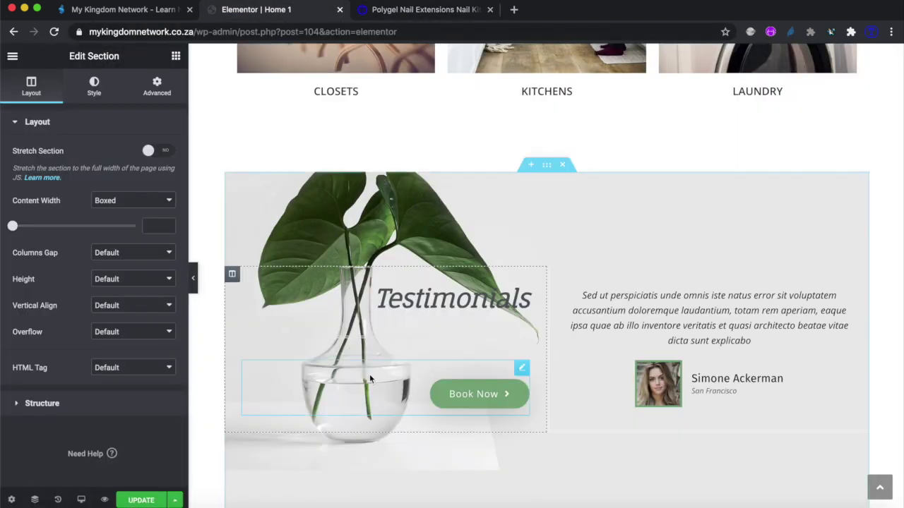
scroll(369, 377, "down", 3)
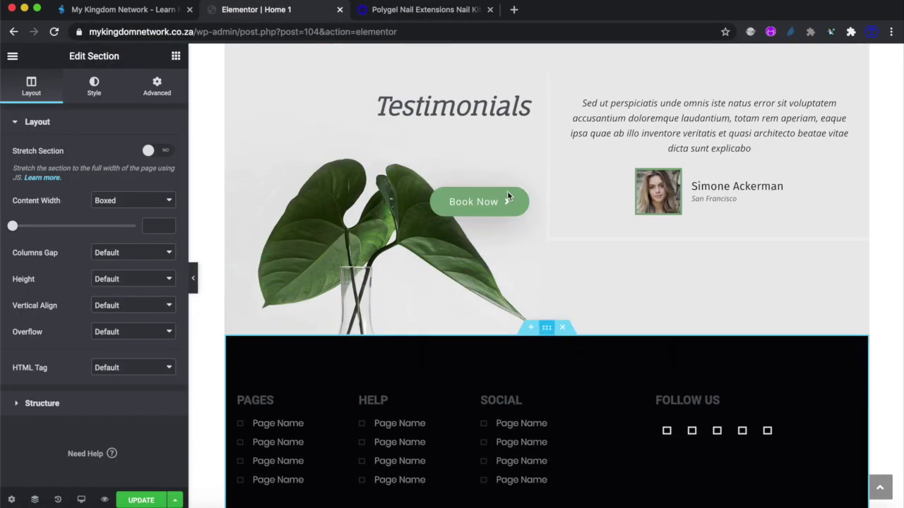
left_click(405, 14)
scroll(476, 325, "down", 5)
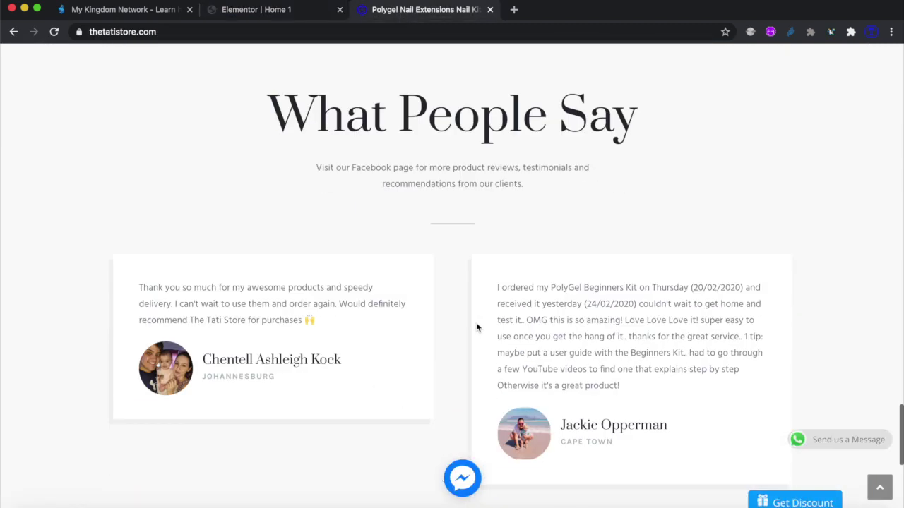
scroll(479, 310, "down", 1)
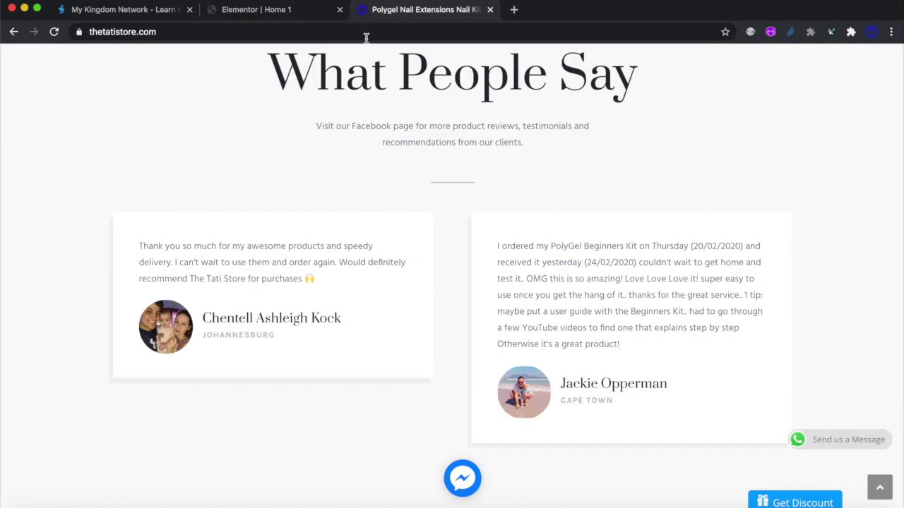
Return to the Home 1 template and open the free Testimonial Grid blocks from the Envato Elements library below the footer
left_click(272, 16)
scroll(517, 315, "down", 5)
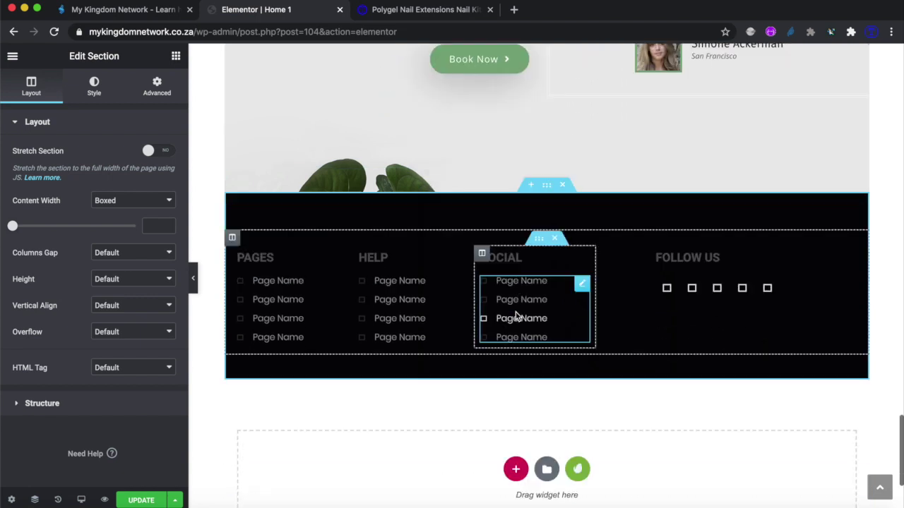
left_click(579, 309)
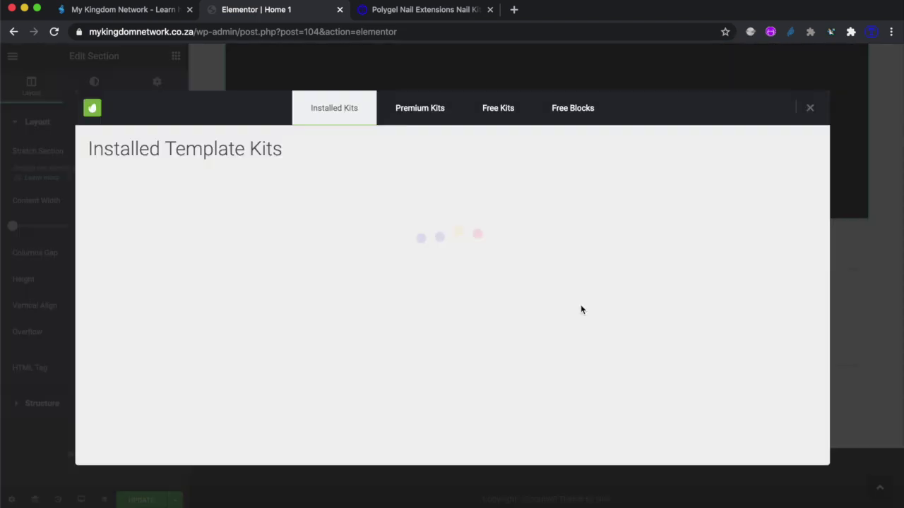
left_click(573, 113)
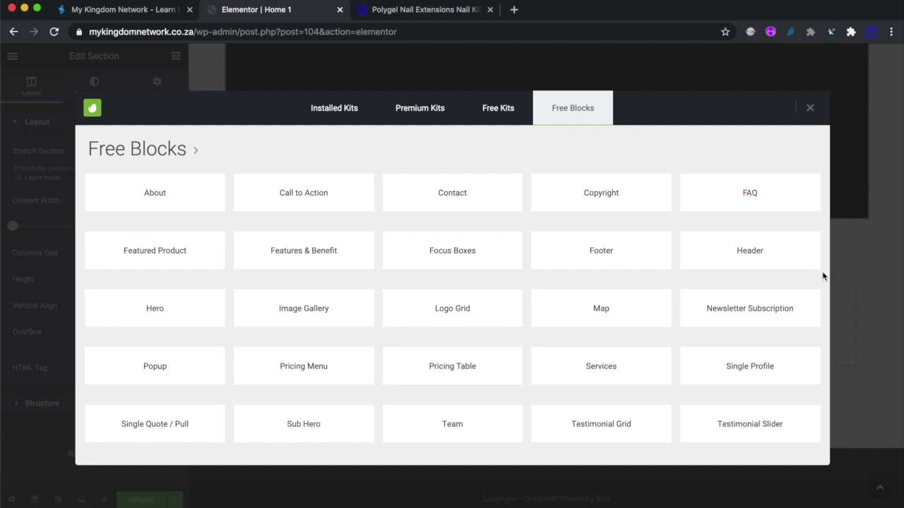
left_click(605, 424)
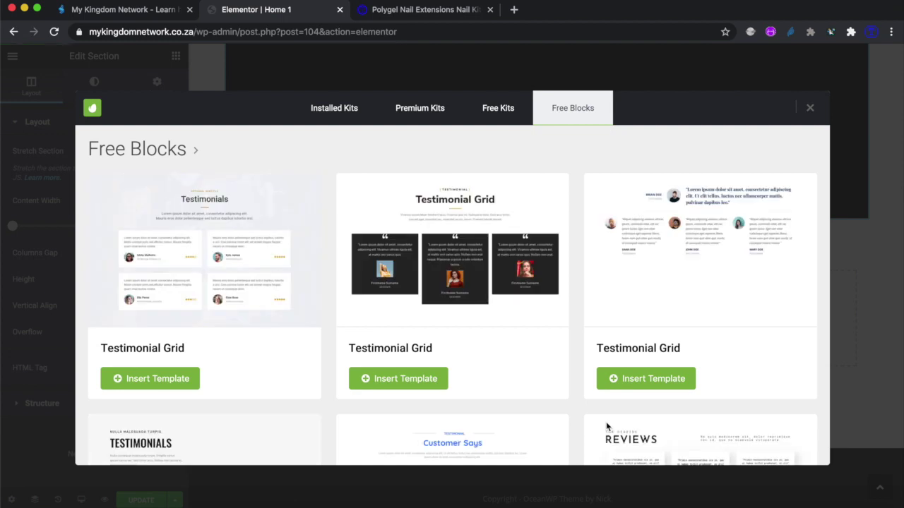
Find the Testimonial Grid block headed What People Say, matching the section on thetatistore.com, and insert it into the Home 1 template
scroll(498, 400, "down", 6)
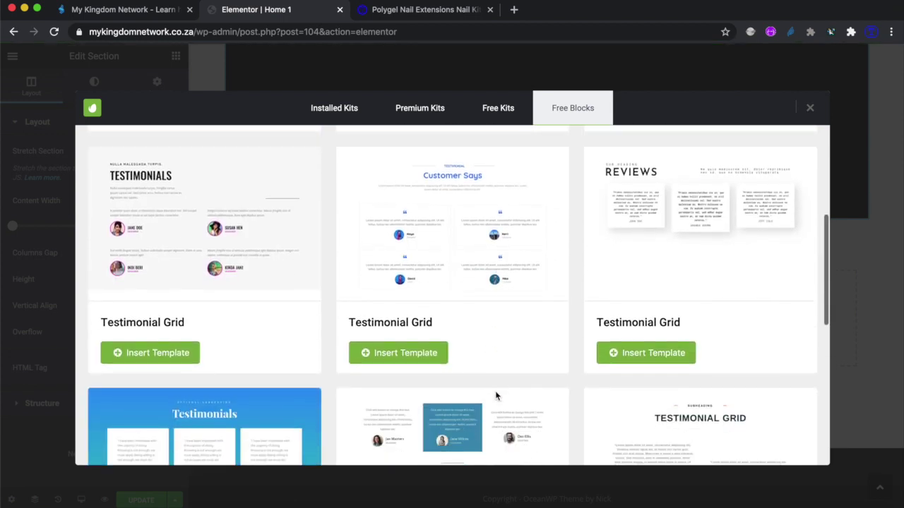
scroll(496, 396, "down", 4)
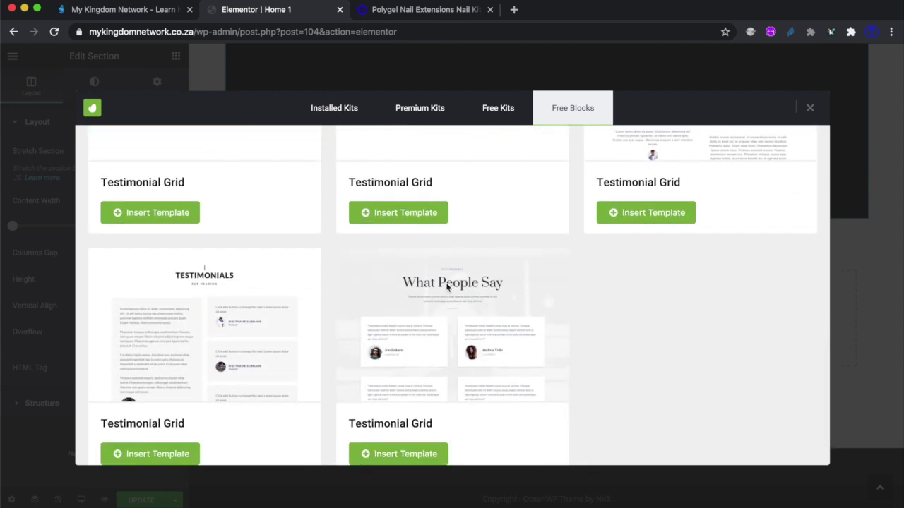
scroll(447, 288, "down", 1)
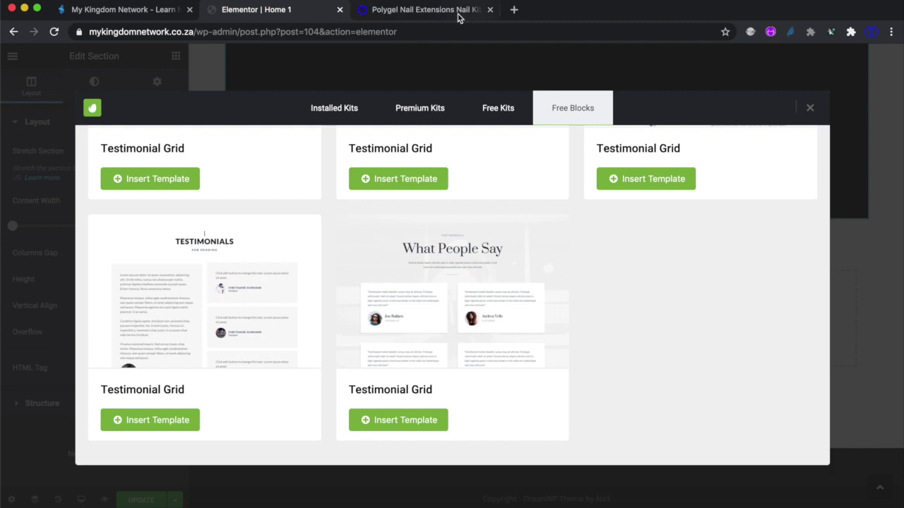
left_click(432, 9)
scroll(469, 283, "up", 3)
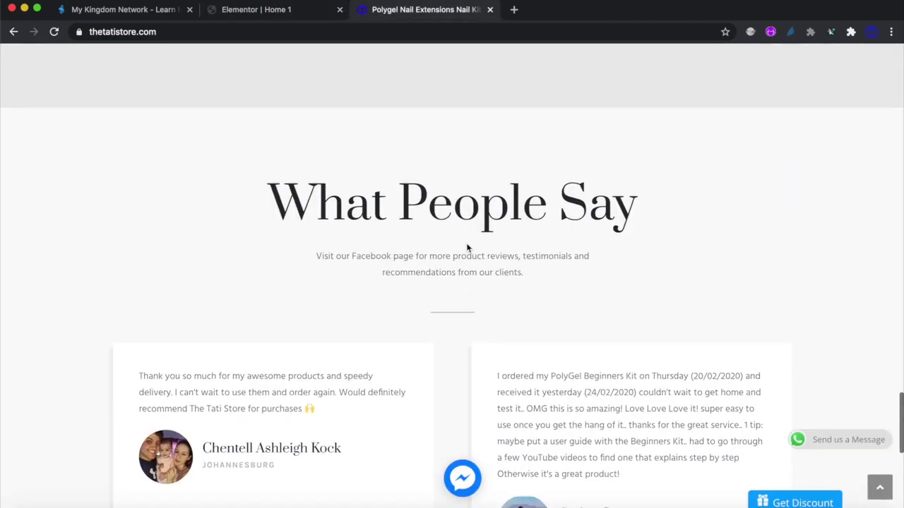
left_click(281, 9)
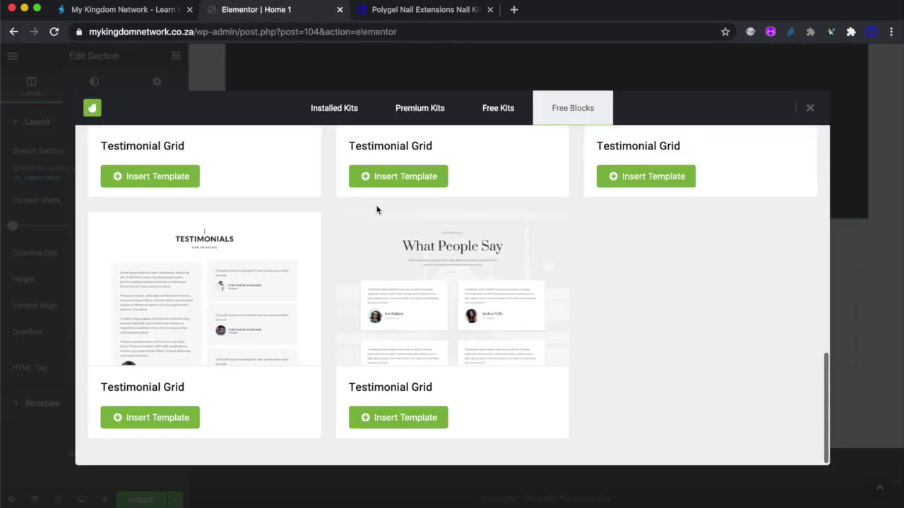
left_click(401, 418)
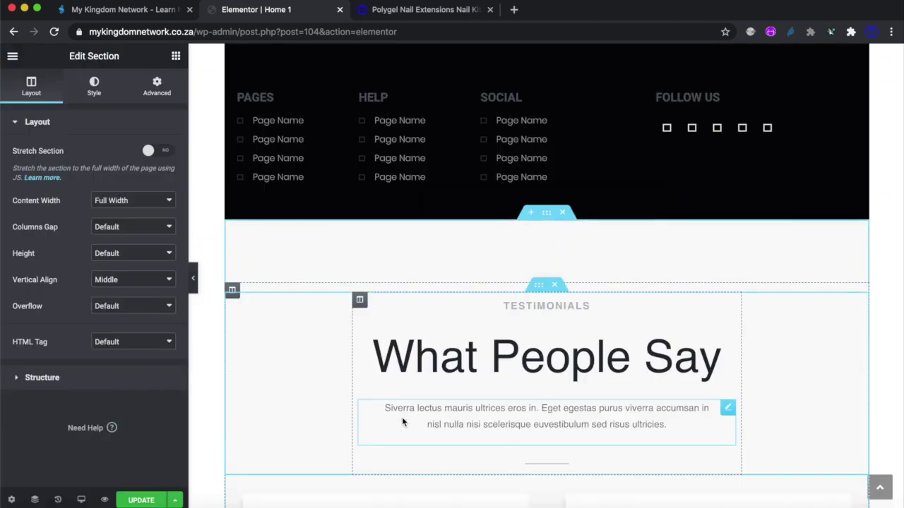
Review the inserted What People Say block and the rest of the template against the sections on thetatistore.com
scroll(598, 342, "down", 10)
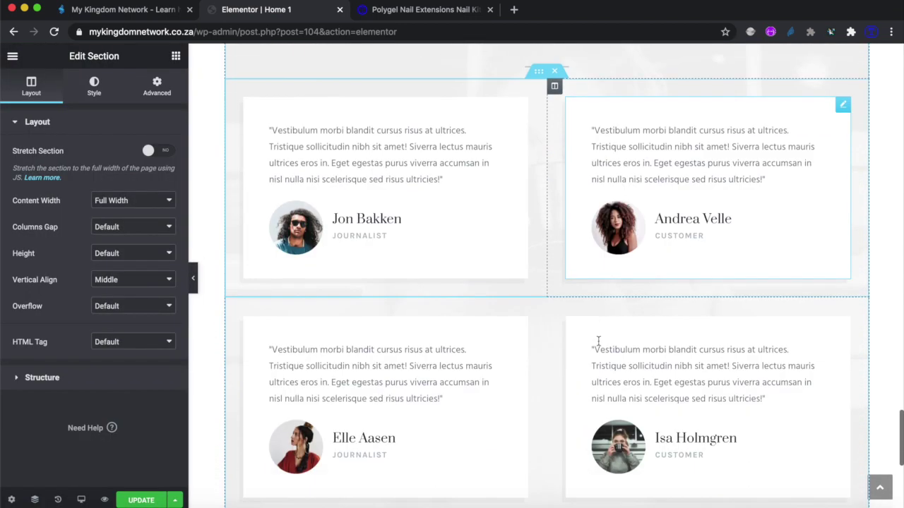
scroll(598, 340, "up", 20)
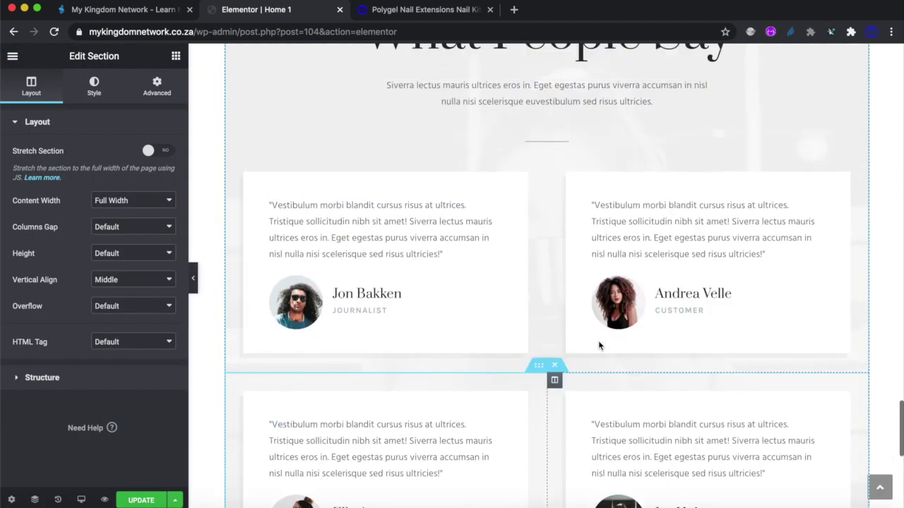
scroll(599, 341, "up", 15)
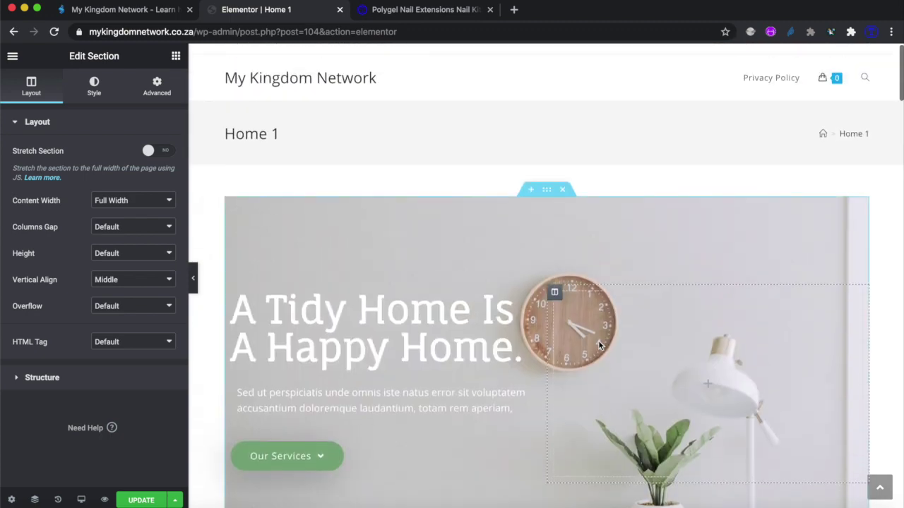
left_click(422, 14)
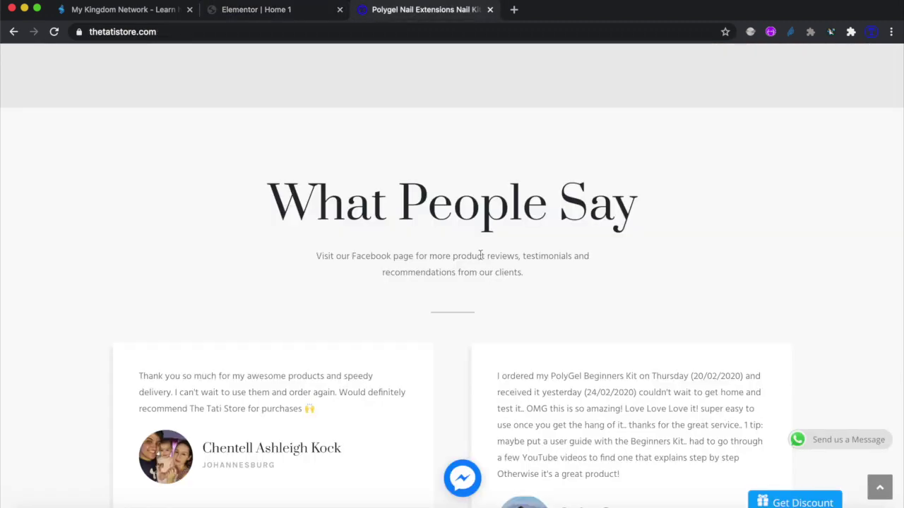
scroll(480, 256, "down", 5)
scroll(480, 258, "up", 20)
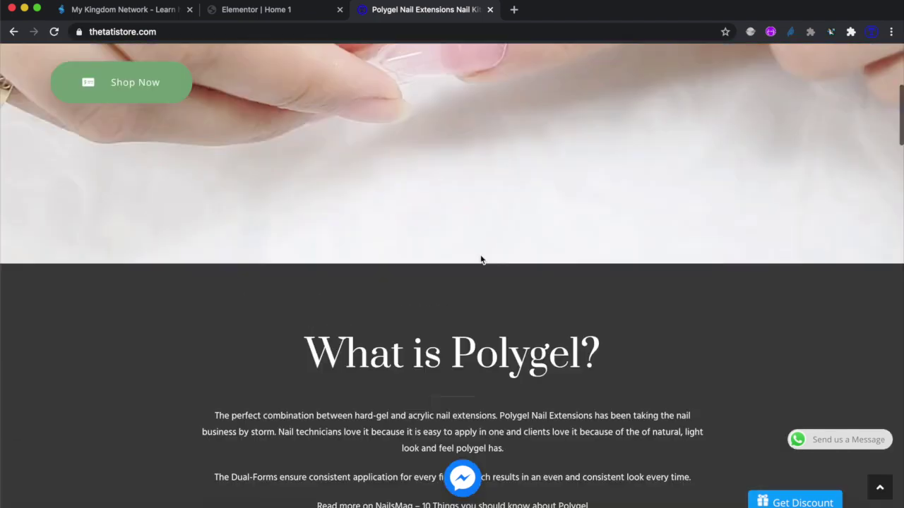
scroll(480, 258, "up", 10)
left_click(281, 13)
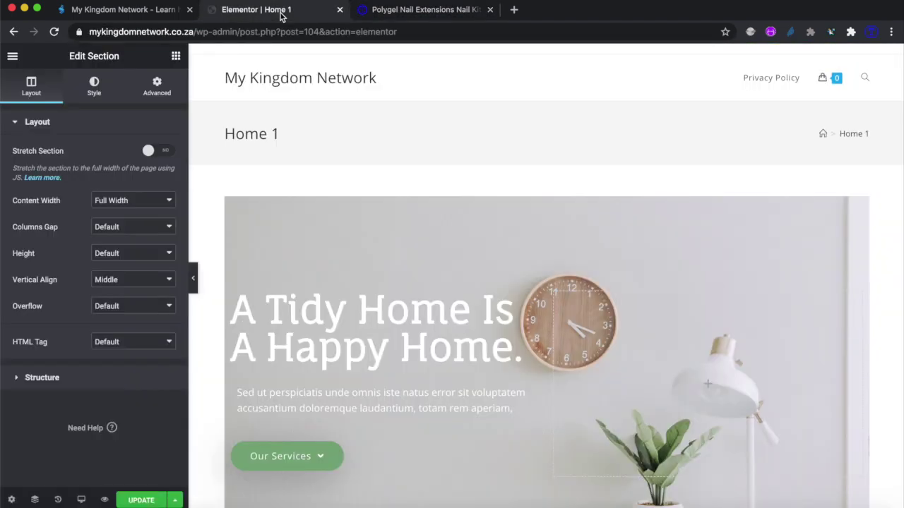
Move the black footer section with Pages, Help, Social and Follow Us columns below the What People Say section
scroll(482, 360, "down", 10)
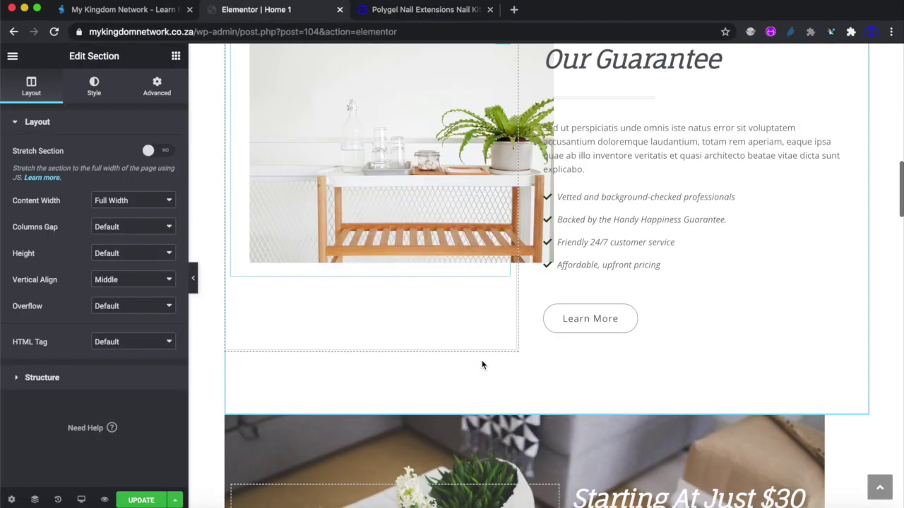
scroll(483, 364, "down", 15)
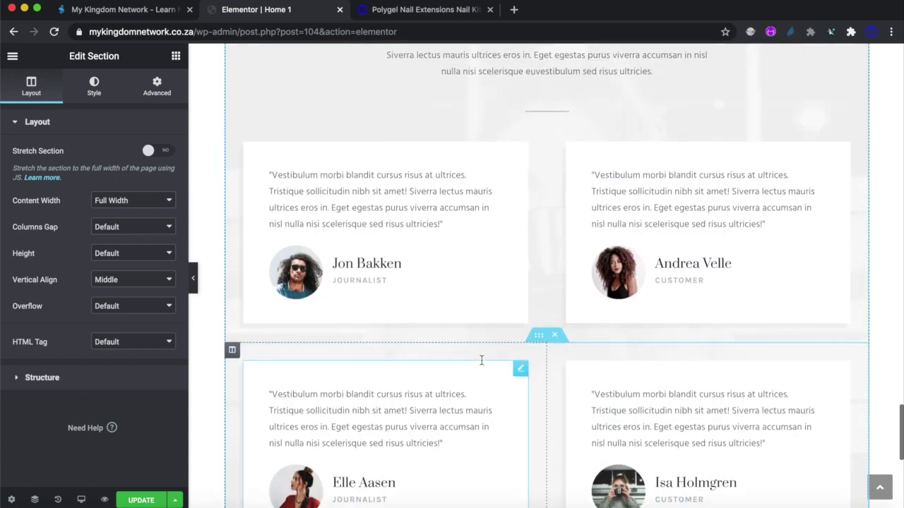
scroll(482, 361, "down", 3)
scroll(482, 365, "up", 5)
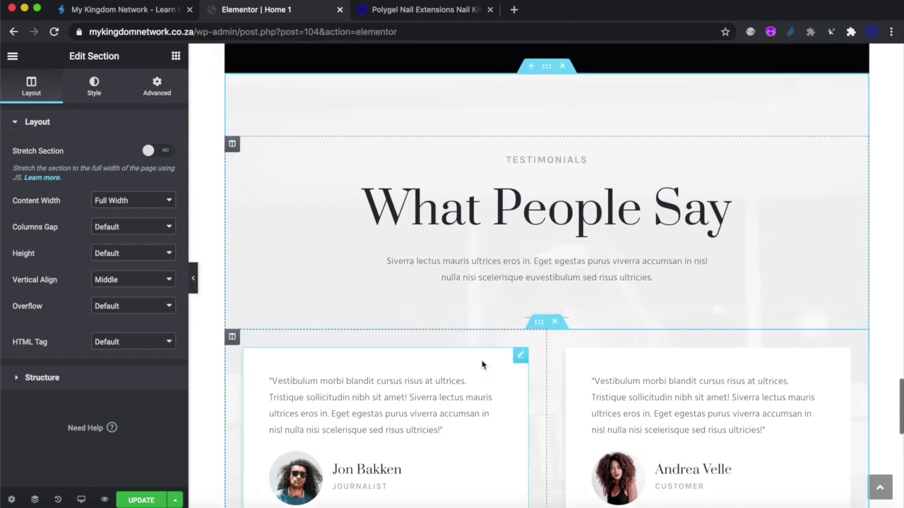
scroll(481, 364, "up", 4)
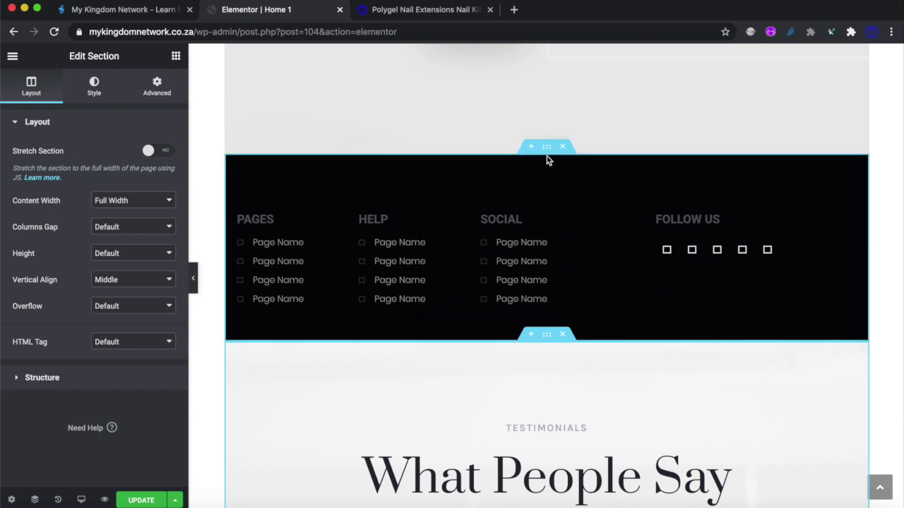
left_click(547, 149)
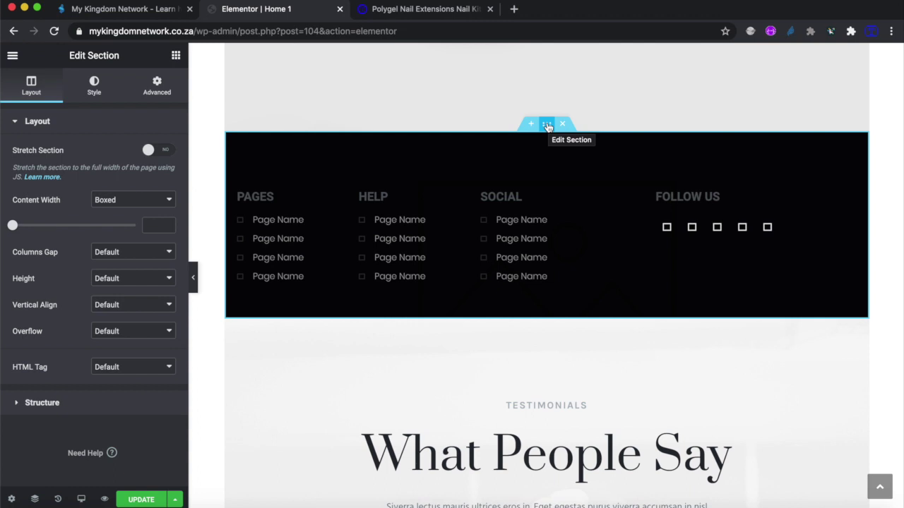
left_click_drag(547, 125, 544, 464)
scroll(546, 284, "down", 6)
scroll(544, 284, "down", 1)
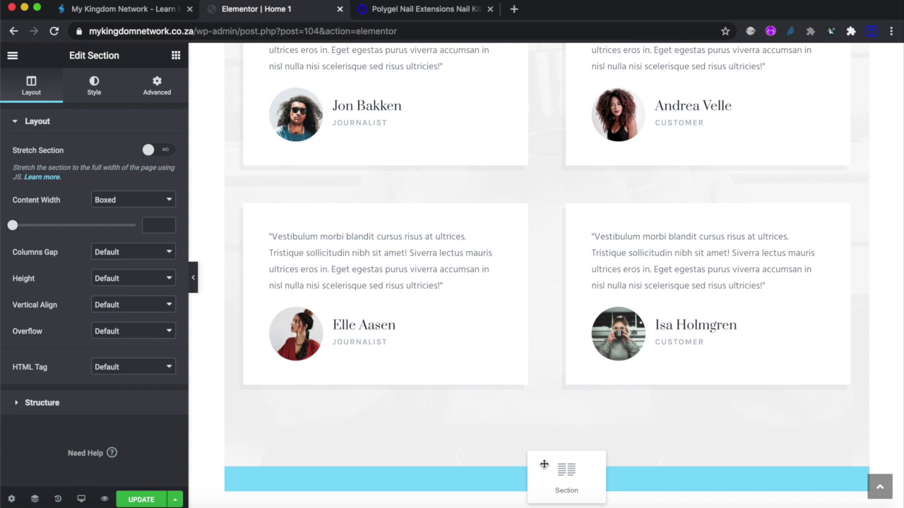
left_click_drag(544, 463, 544, 464)
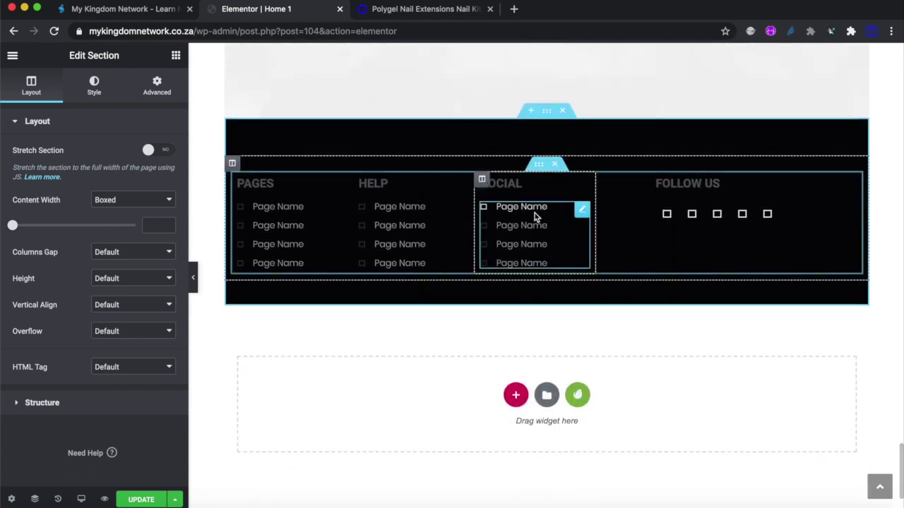
Compare the reordered Home 1 template with the thetatistore.com page from its opening sections to What People Say
scroll(535, 217, "up", 2)
scroll(535, 217, "up", 20)
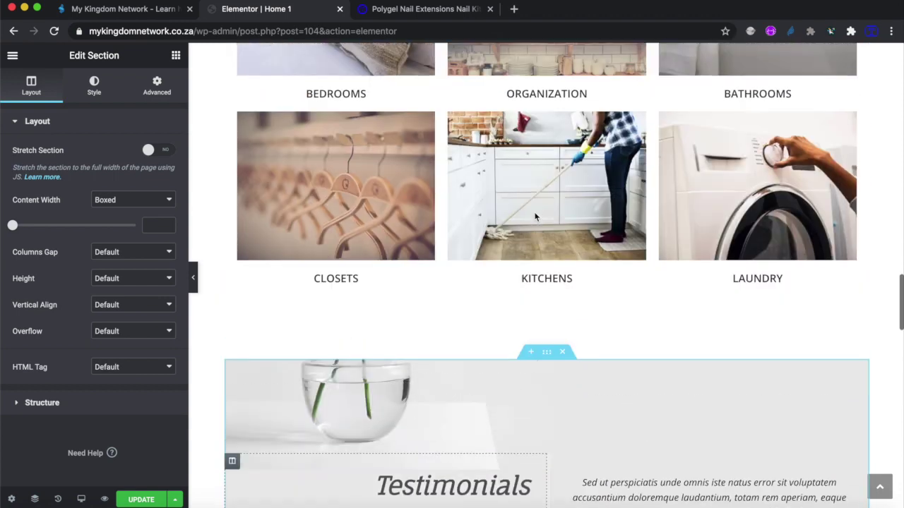
scroll(535, 215, "up", 15)
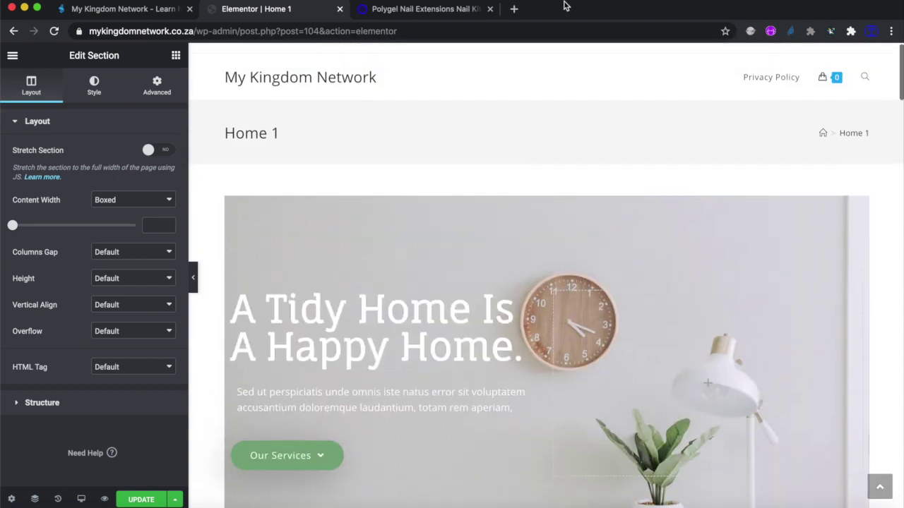
left_click(418, 8)
scroll(479, 322, "down", 15)
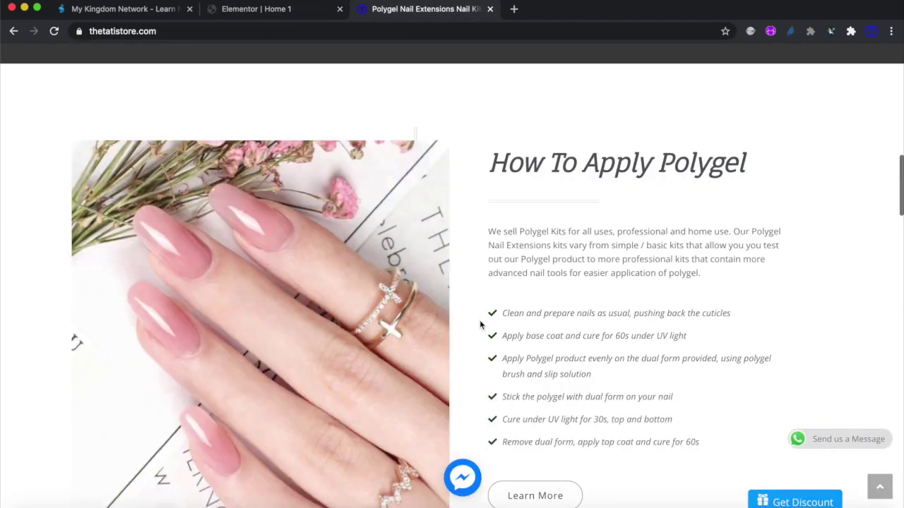
scroll(480, 320, "down", 15)
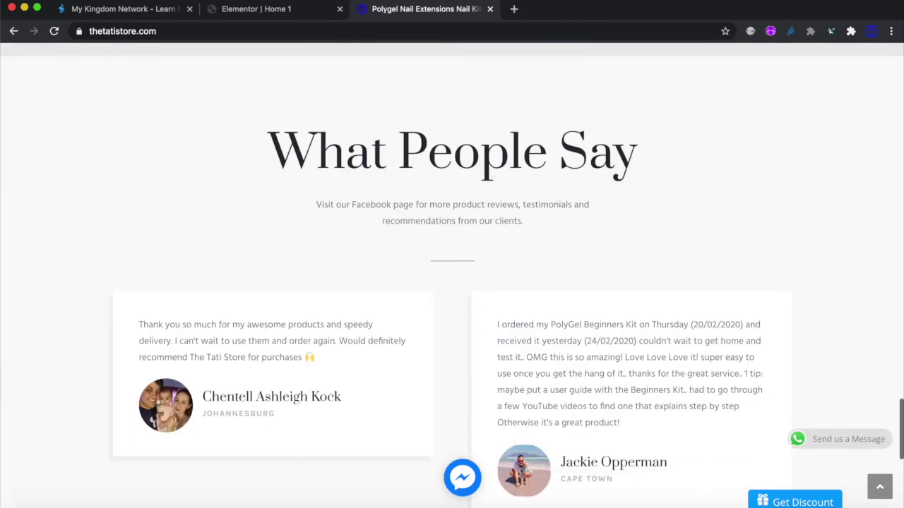
Delete the We Specialize In section from the Home 1 template, including its grid of room images
left_click(288, 10)
scroll(510, 319, "down", 10)
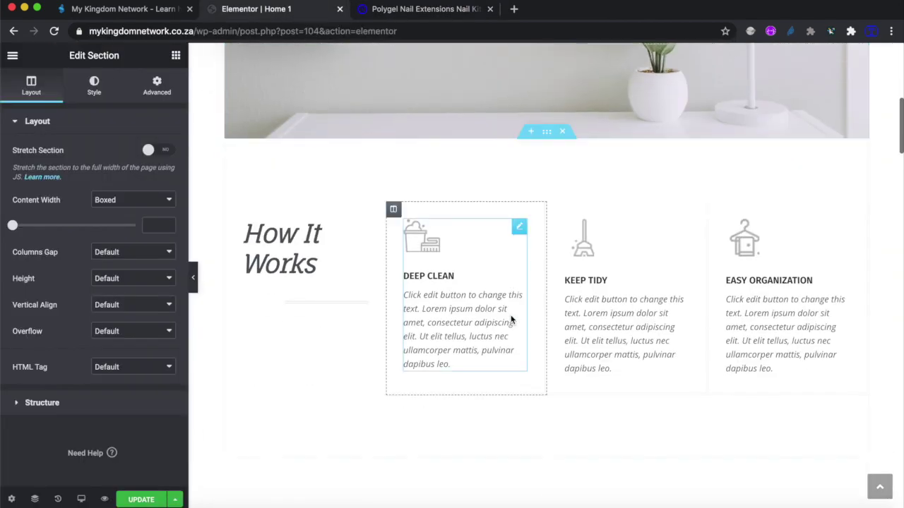
scroll(511, 319, "down", 8)
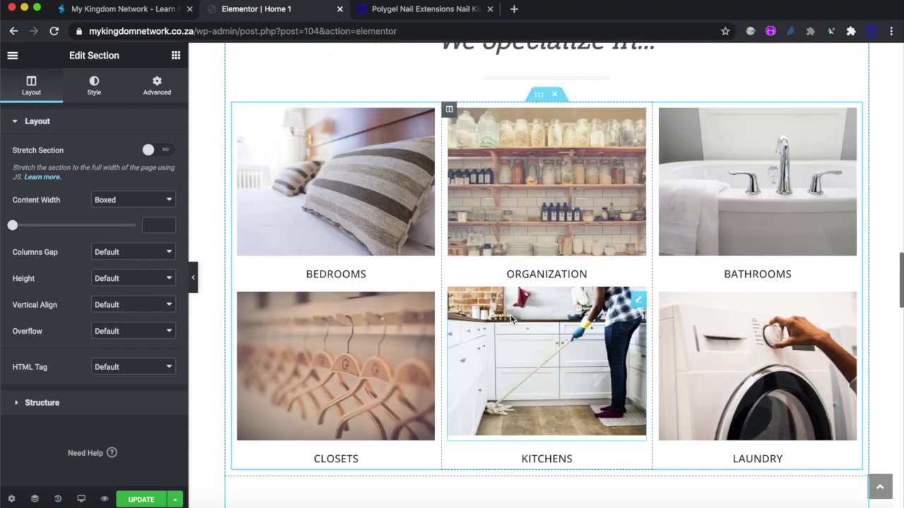
scroll(517, 268, "up", 3)
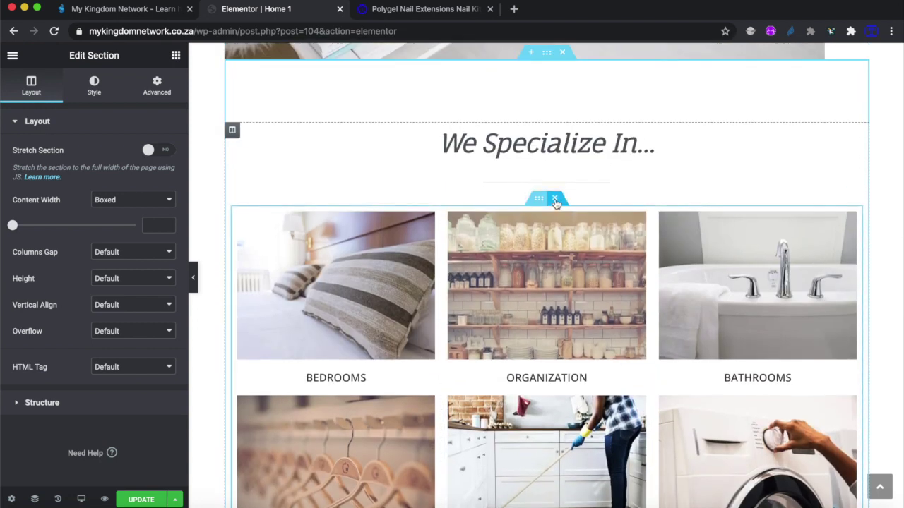
left_click(555, 201)
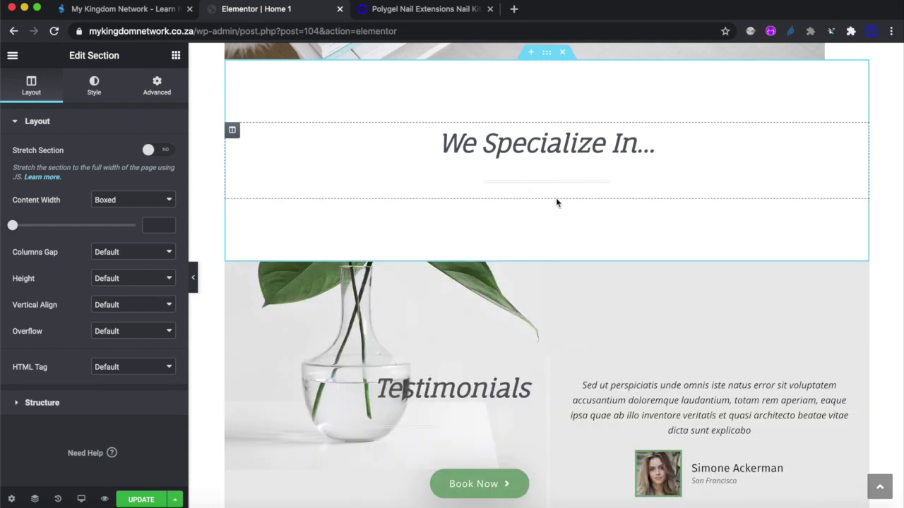
scroll(557, 202, "up", 2)
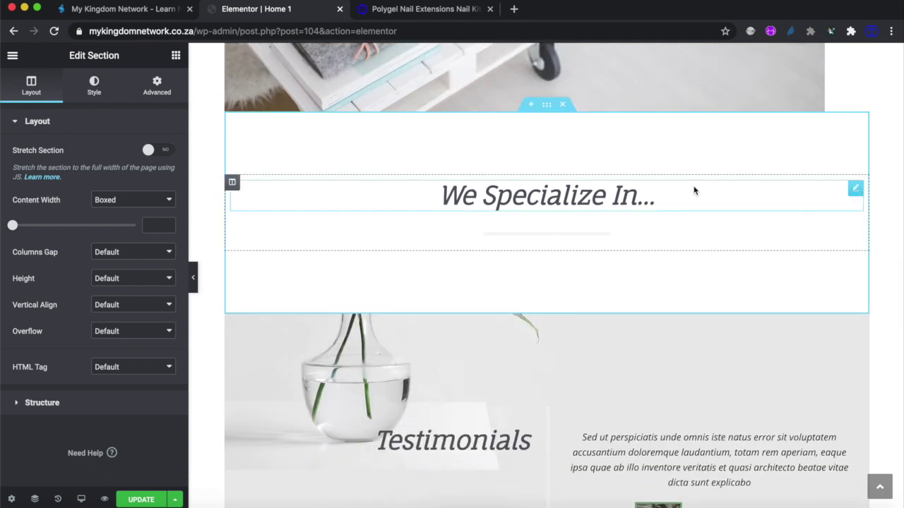
left_click(562, 106)
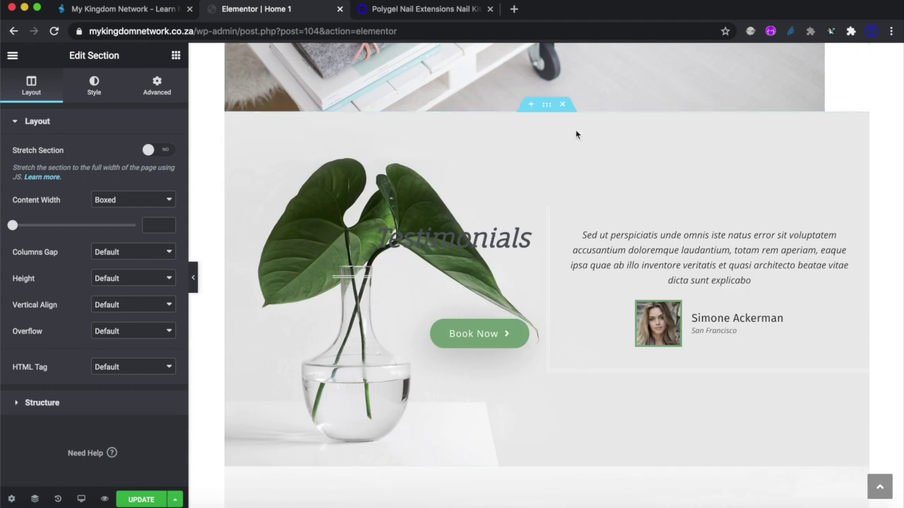
Delete the Starting At Just $30 banner section from the Home 1 template
scroll(588, 237, "up", 5)
scroll(588, 240, "up", 4)
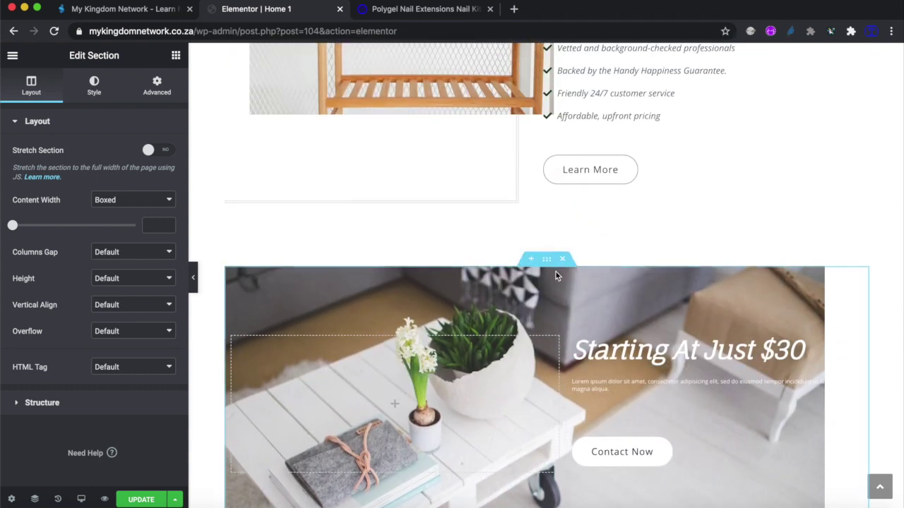
left_click(563, 262)
Review the remaining Home 1 sections from the hero to the testimonials against the layout of thetatistore.com
scroll(562, 263, "up", 4)
scroll(563, 262, "up", 20)
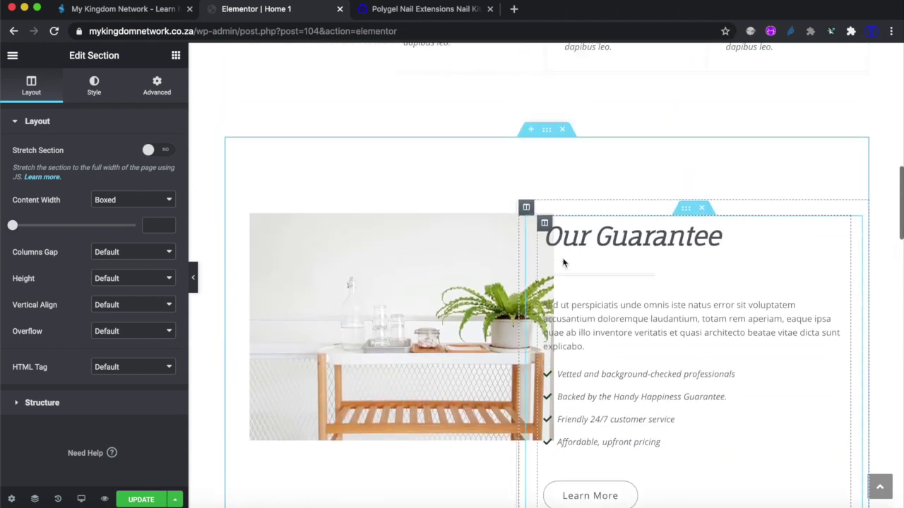
scroll(563, 262, "down", 4)
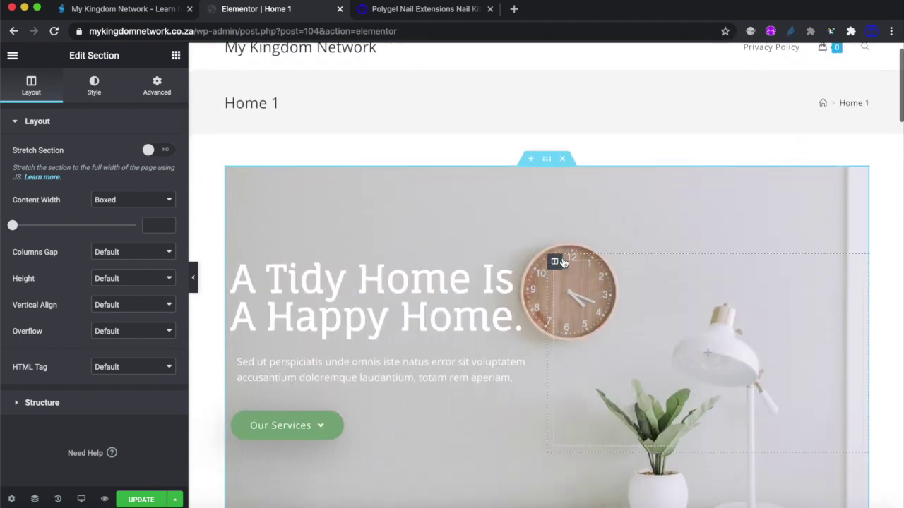
scroll(563, 263, "up", 3)
left_click(421, 15)
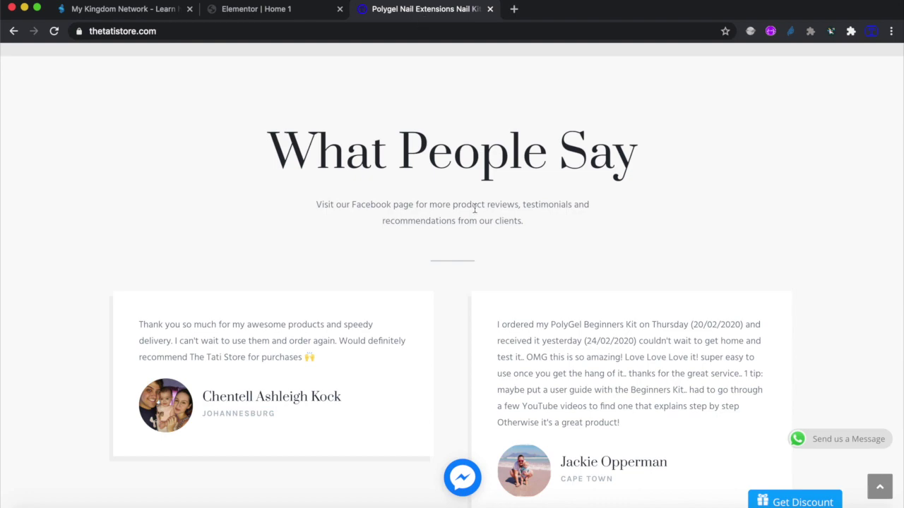
scroll(483, 261, "up", 10)
scroll(483, 261, "up", 10)
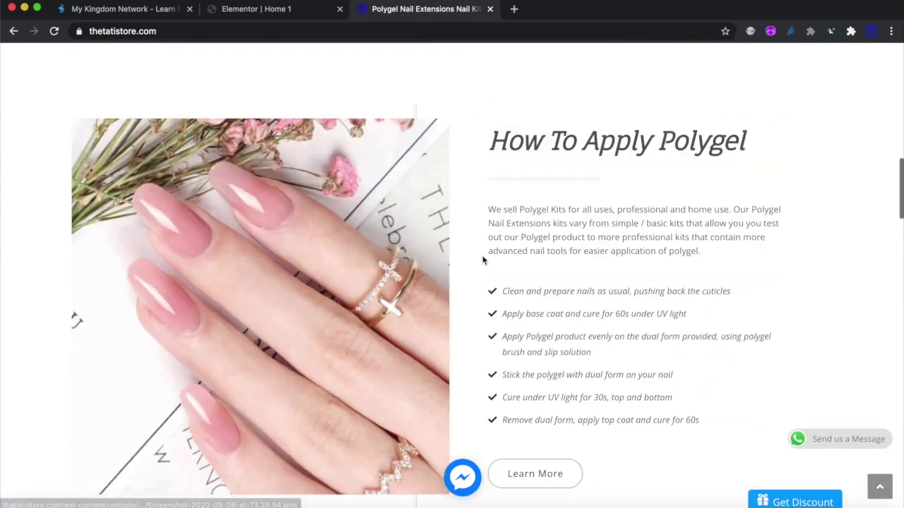
left_click(282, 15)
scroll(533, 331, "down", 15)
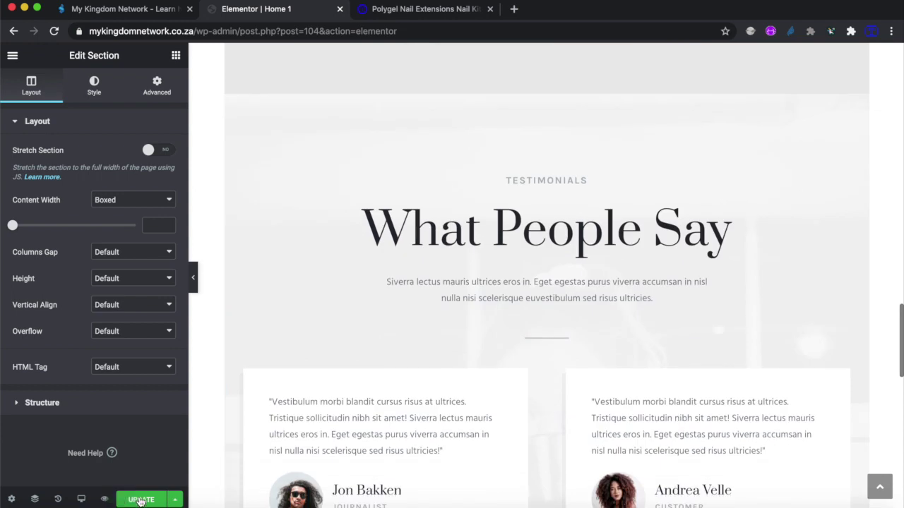
Update the Home 1 template and exit the Elementor editor to the WordPress dashboard
left_click(141, 501)
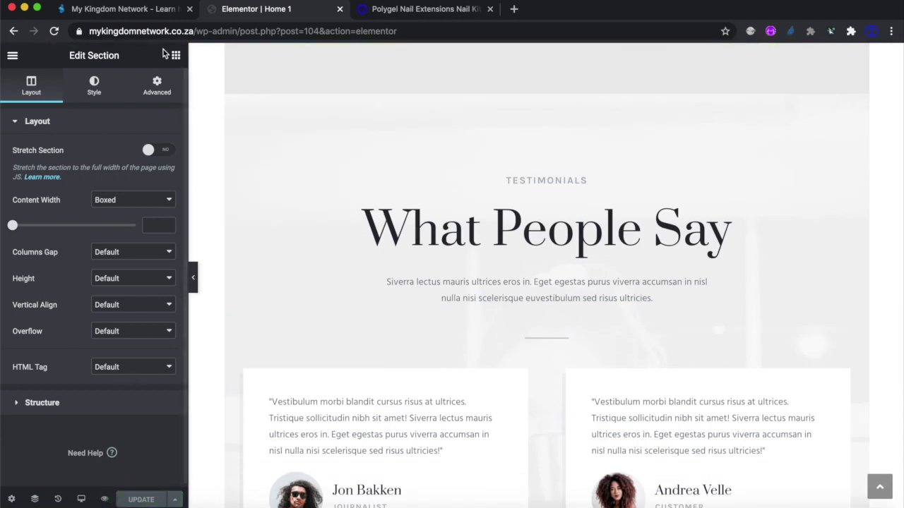
left_click(12, 57)
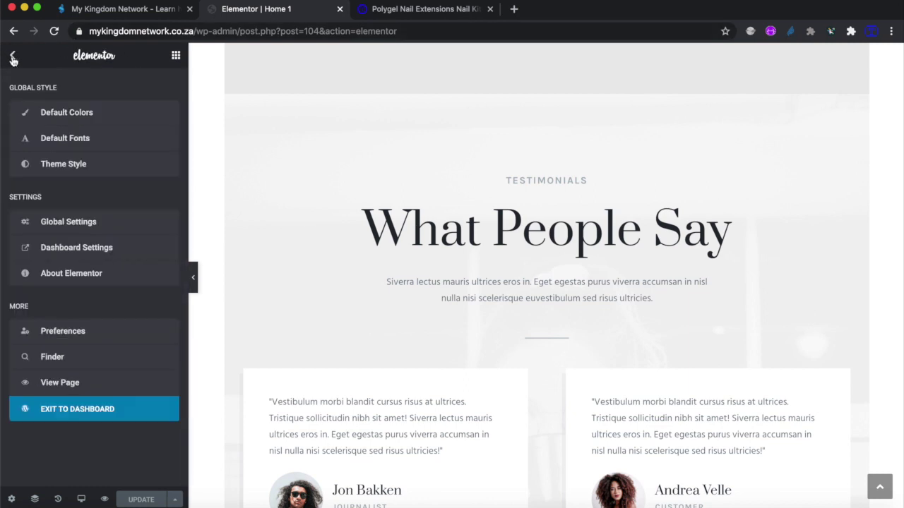
left_click(75, 414)
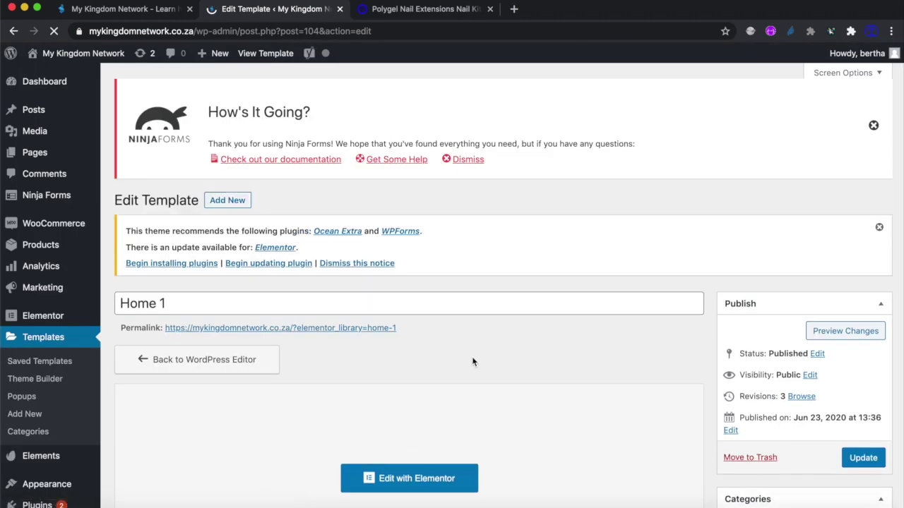
scroll(440, 379, "down", 5)
scroll(438, 379, "up", 5)
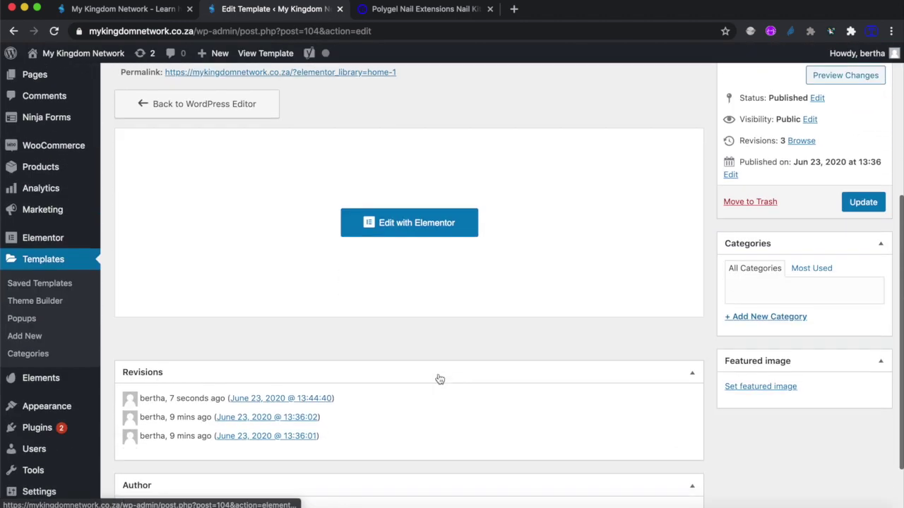
scroll(439, 379, "down", 5)
scroll(439, 379, "up", 5)
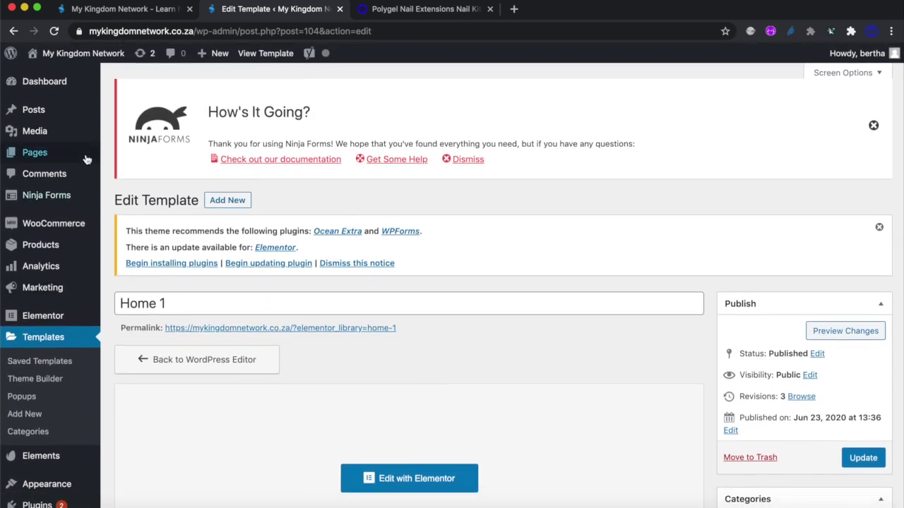
Add a new WordPress page, dismiss the block editor welcome guide, and title the page Store Page
mouse_move(44, 155)
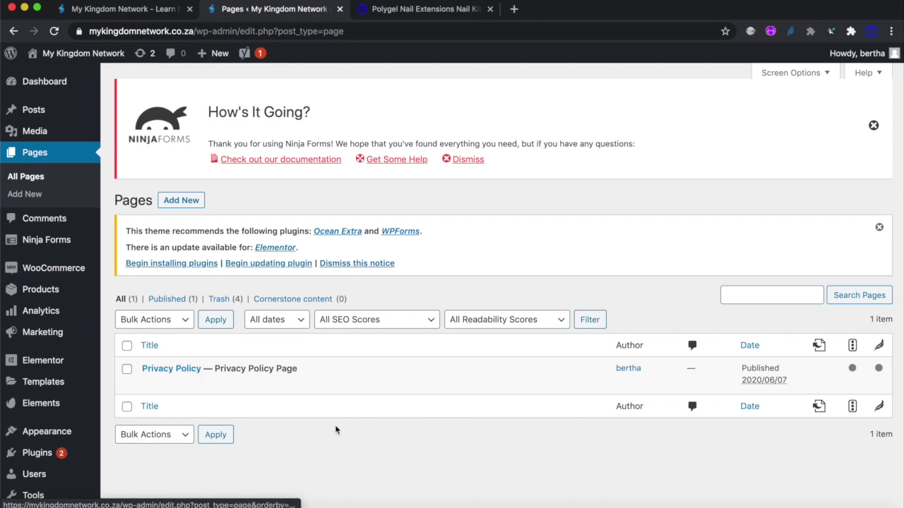
mouse_move(71, 360)
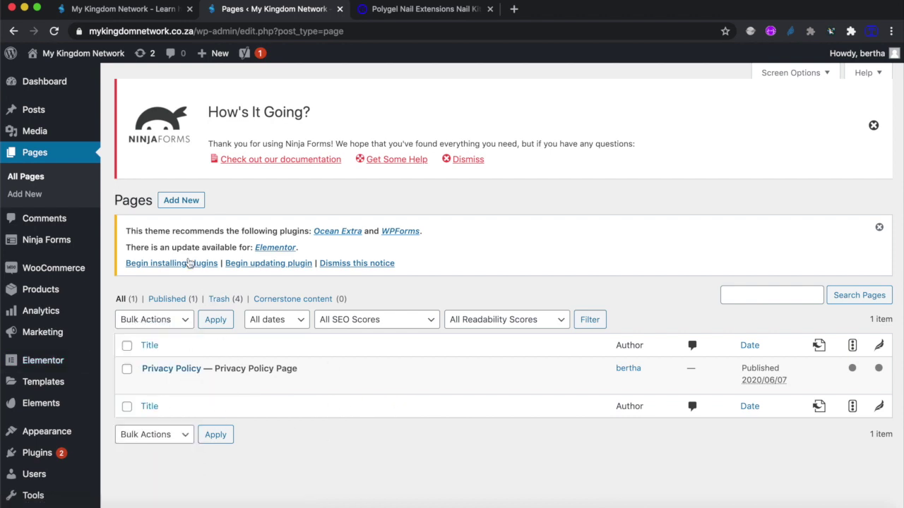
left_click(174, 204)
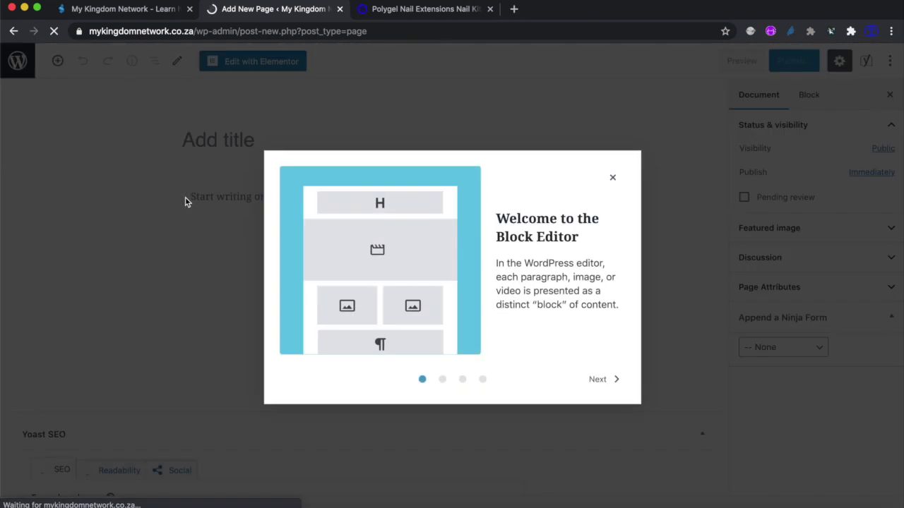
left_click(185, 197)
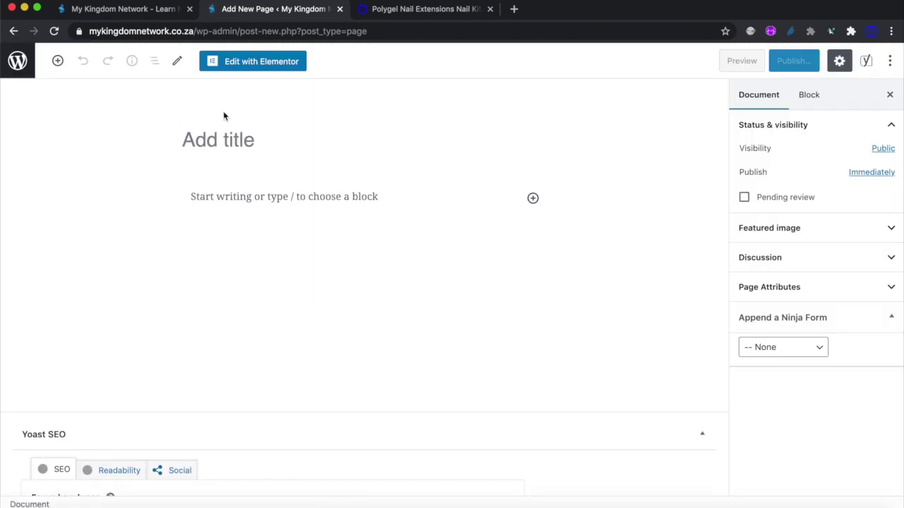
left_click(219, 141)
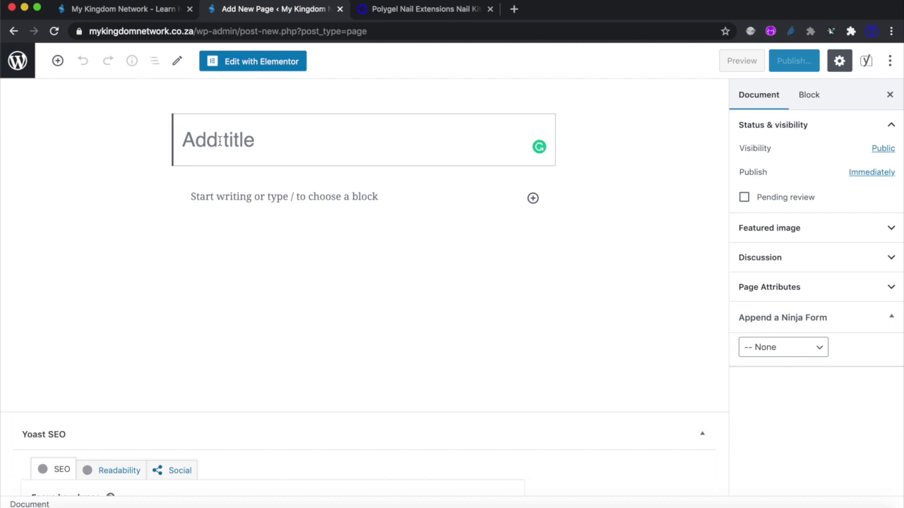
type("Home")
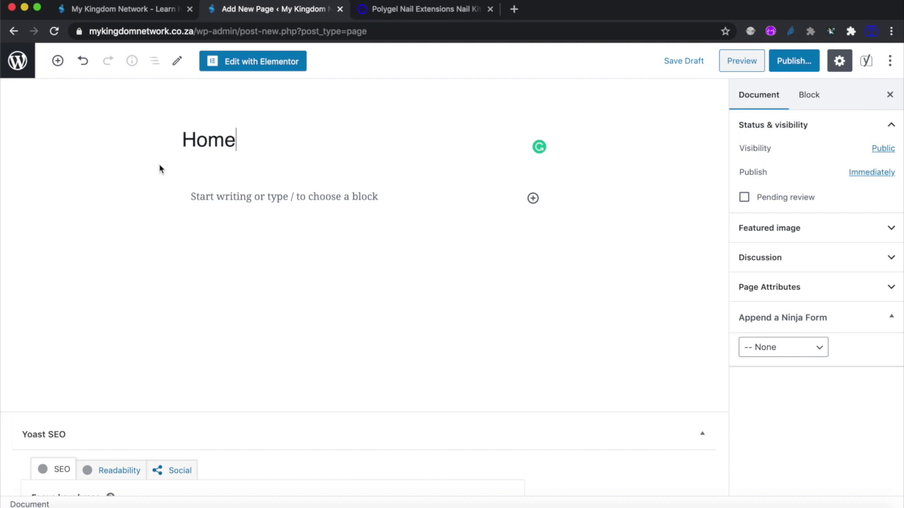
key("BackSpace")
type("Store Page")
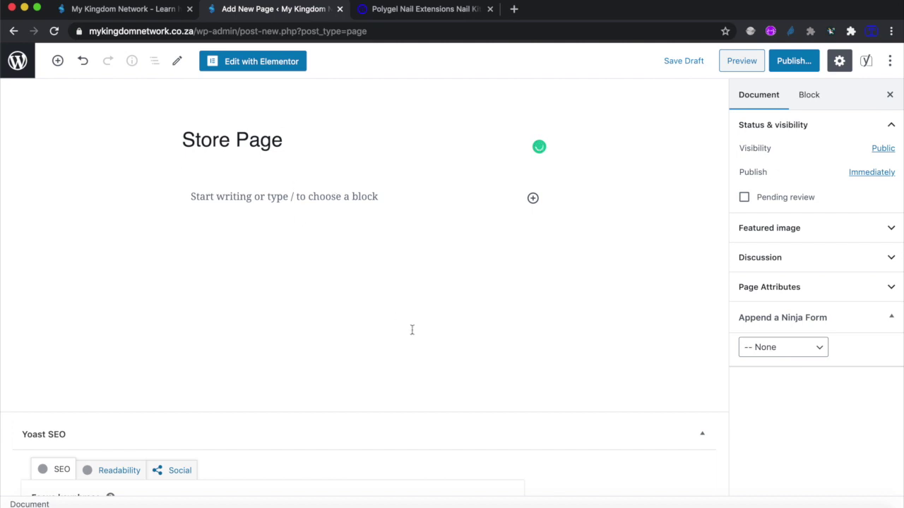
Open the Store Page in Elementor and insert the saved Home 1 template together with its document settings
scroll(412, 330, "down", 10)
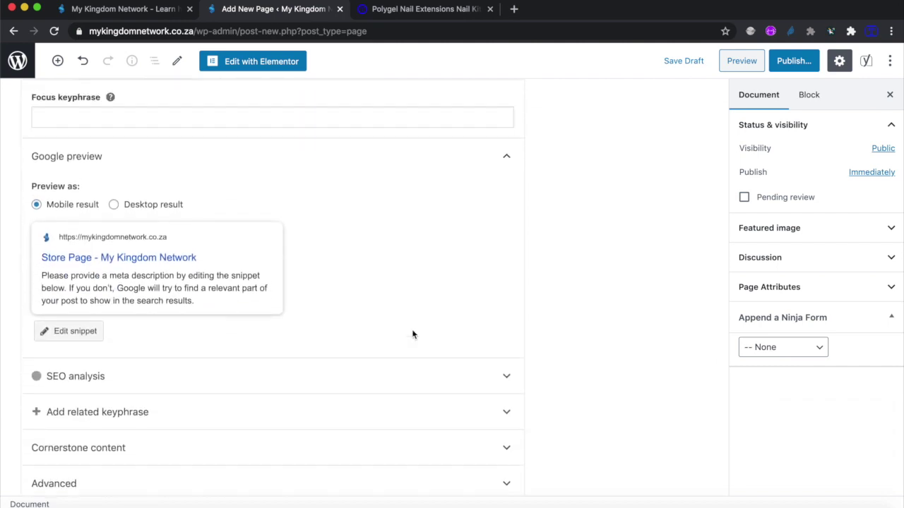
scroll(412, 329, "up", 10)
left_click(275, 63)
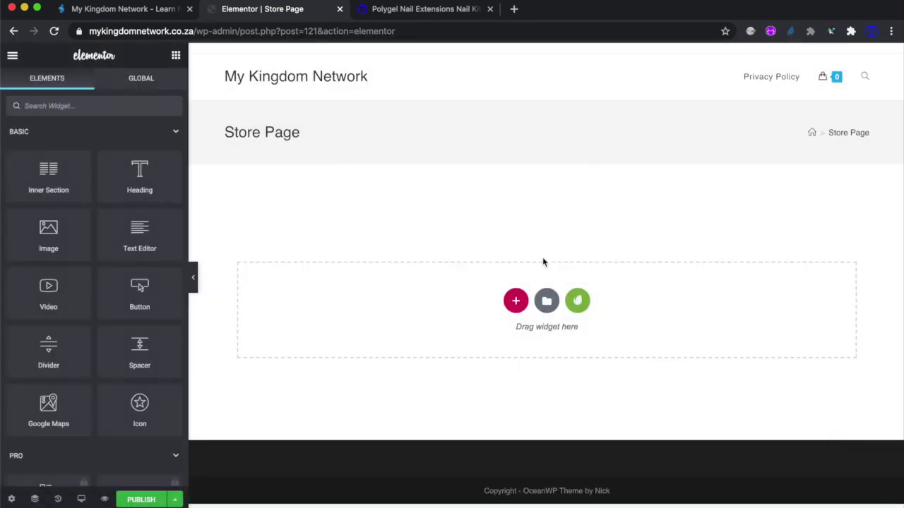
left_click(547, 302)
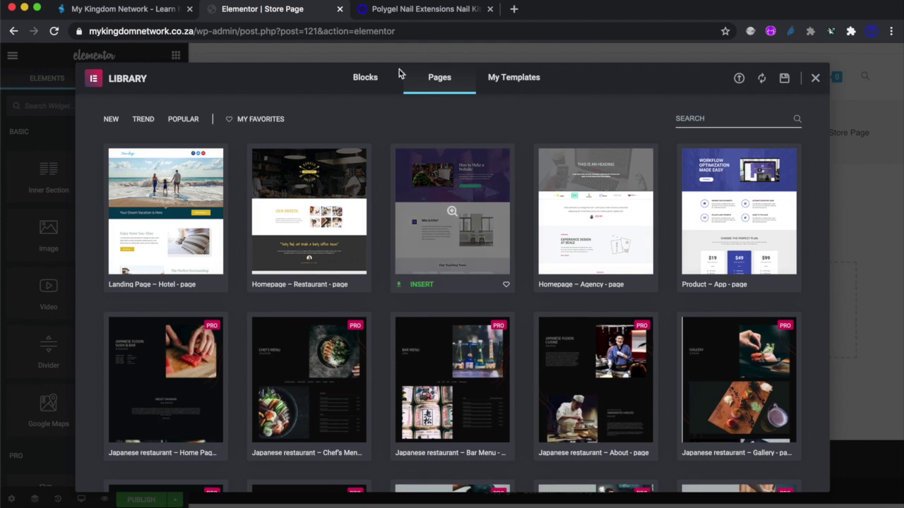
left_click(498, 81)
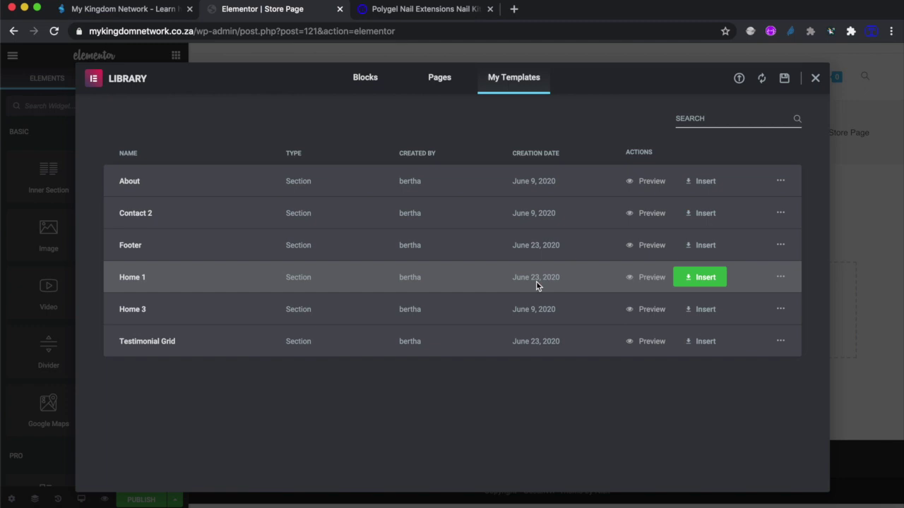
left_click(707, 280)
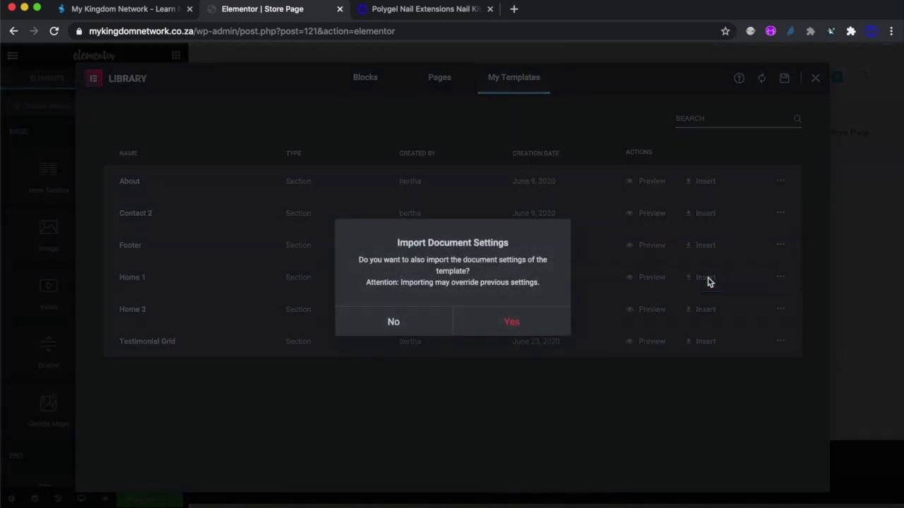
left_click(523, 324)
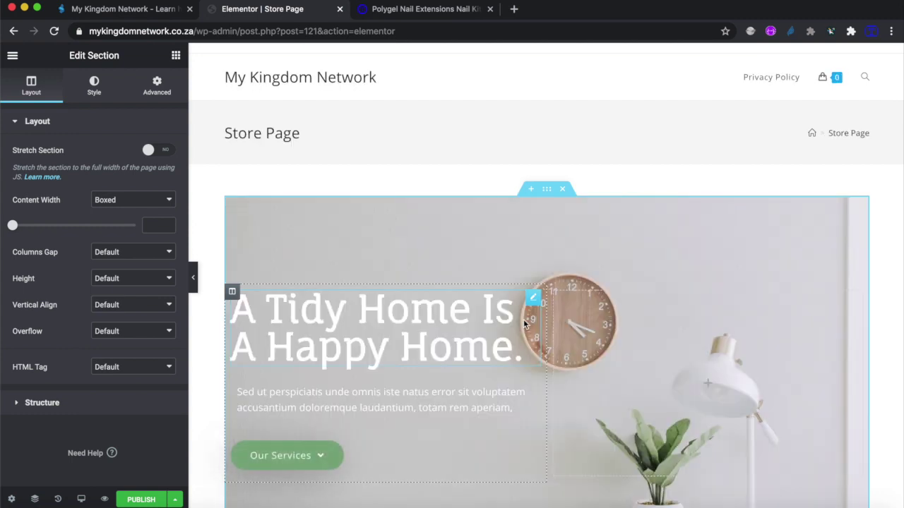
Publish the Store Page with the inserted template and exit Elementor to the list of WordPress pages
scroll(523, 322, "down", 15)
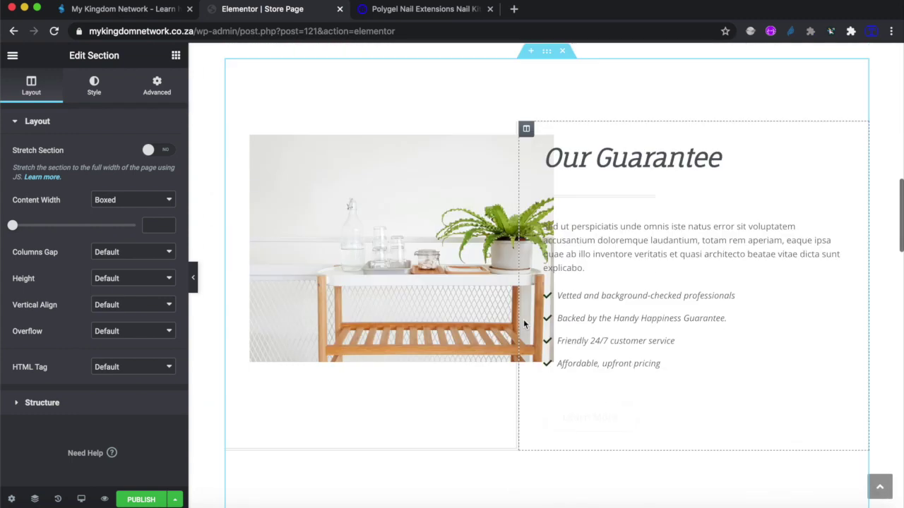
scroll(523, 323, "down", 20)
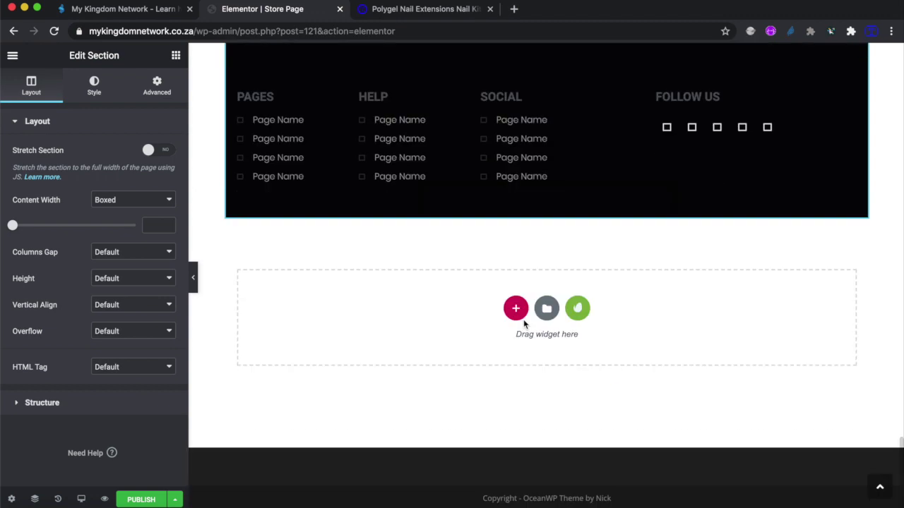
scroll(523, 322, "up", 20)
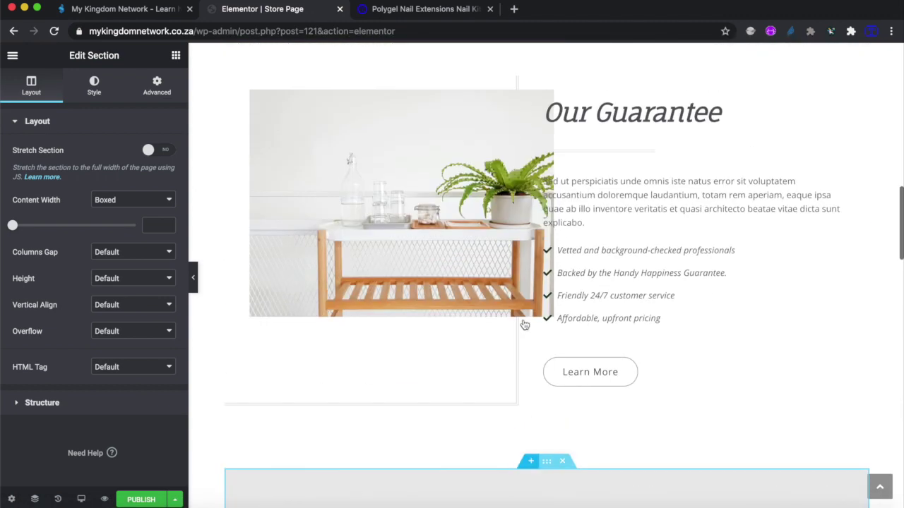
scroll(523, 321, "up", 15)
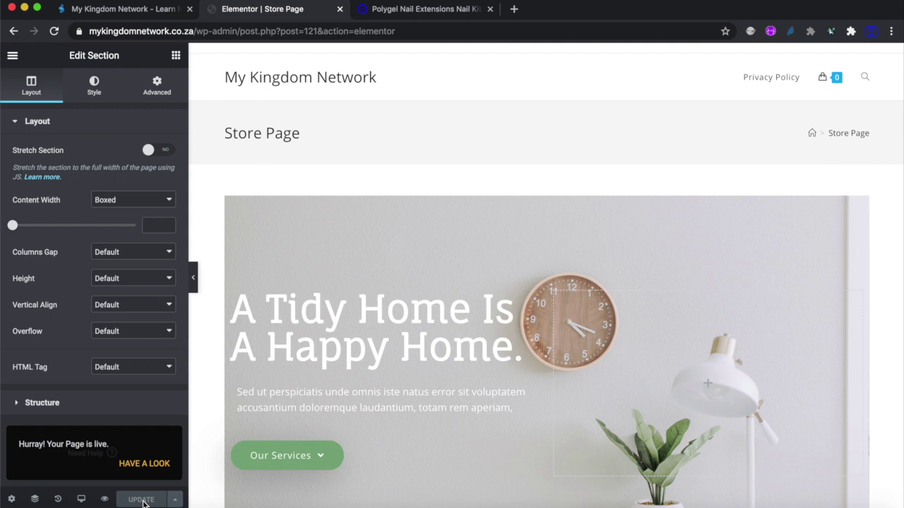
left_click(12, 55)
left_click(63, 411)
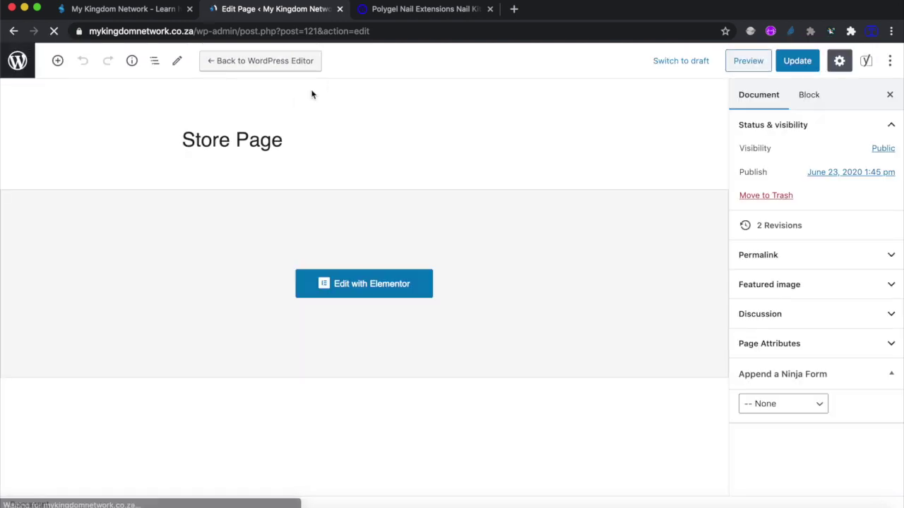
left_click(18, 62)
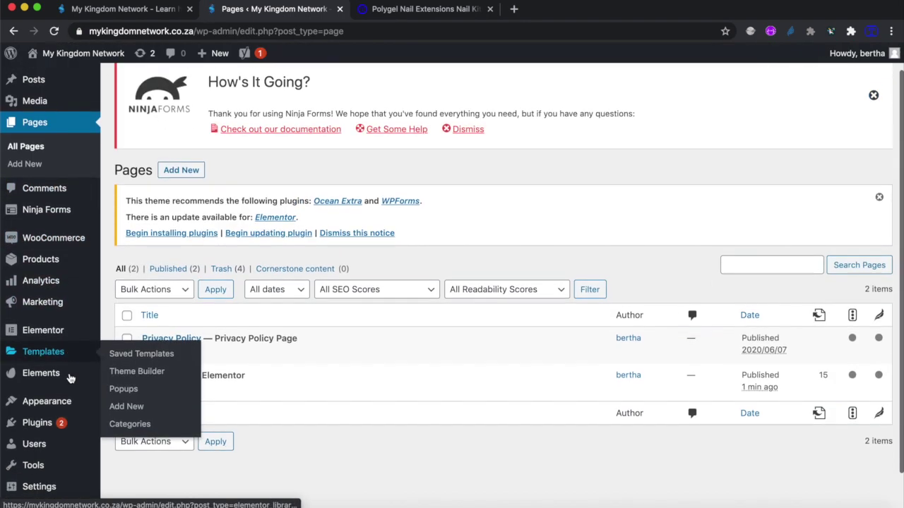
Set the site's homepage to a static page using Store Page in the theme customizer and publish the change
scroll(71, 379, "down", 2)
mouse_move(56, 372)
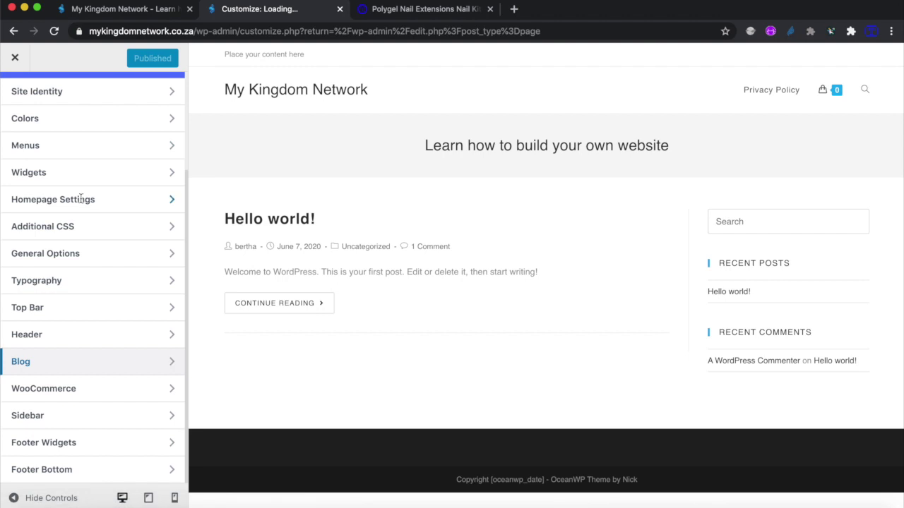
left_click(81, 199)
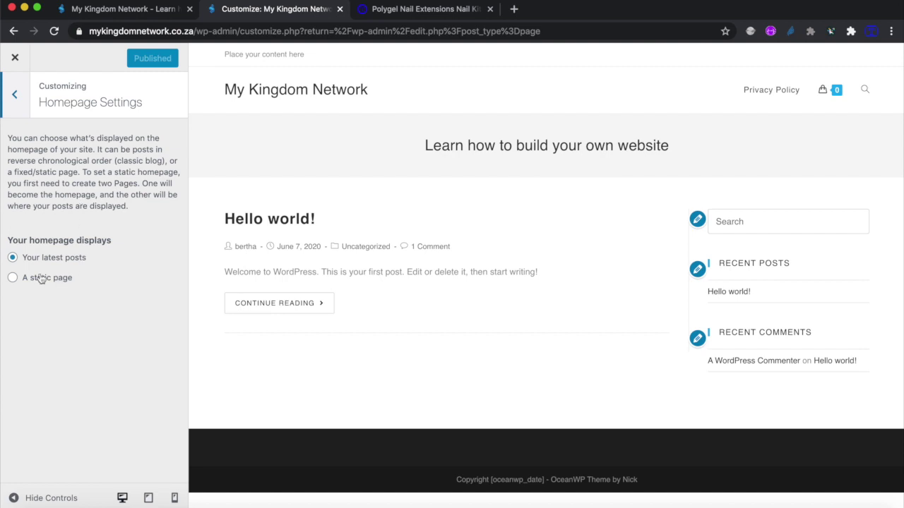
left_click(14, 278)
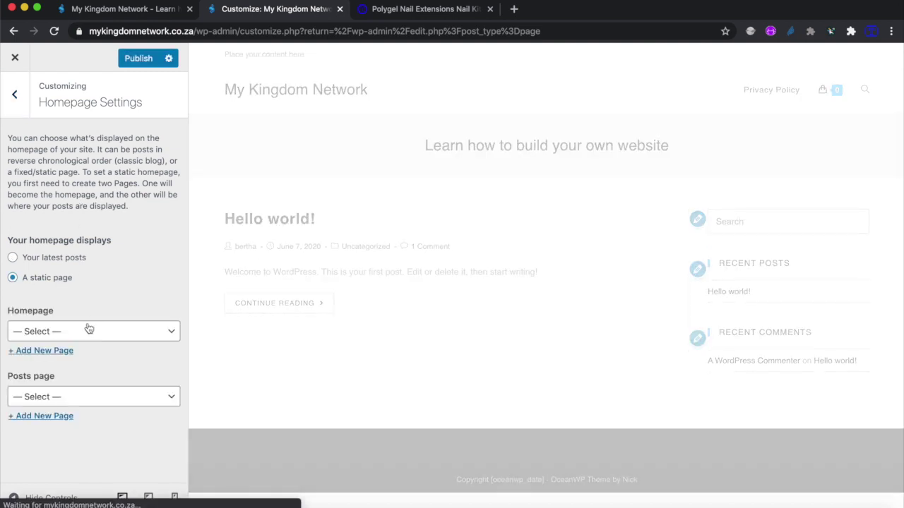
left_click(88, 329)
left_click(70, 354)
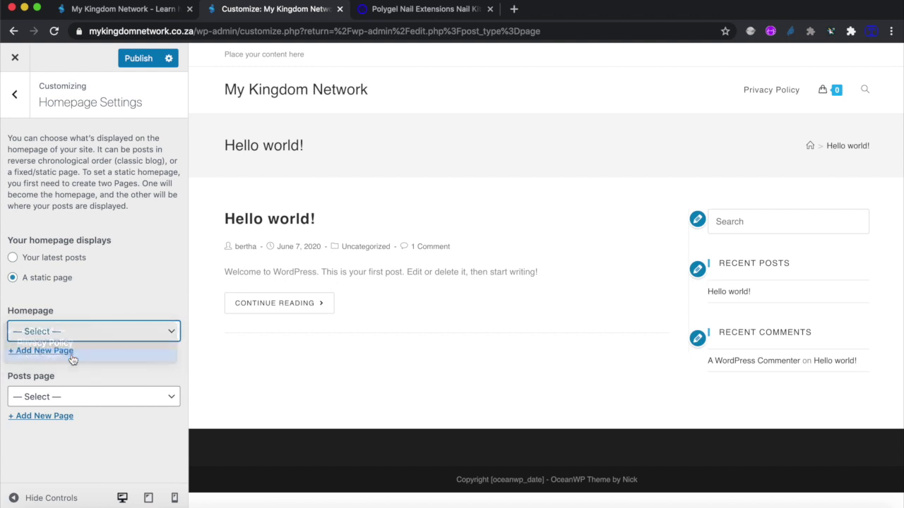
left_click(141, 60)
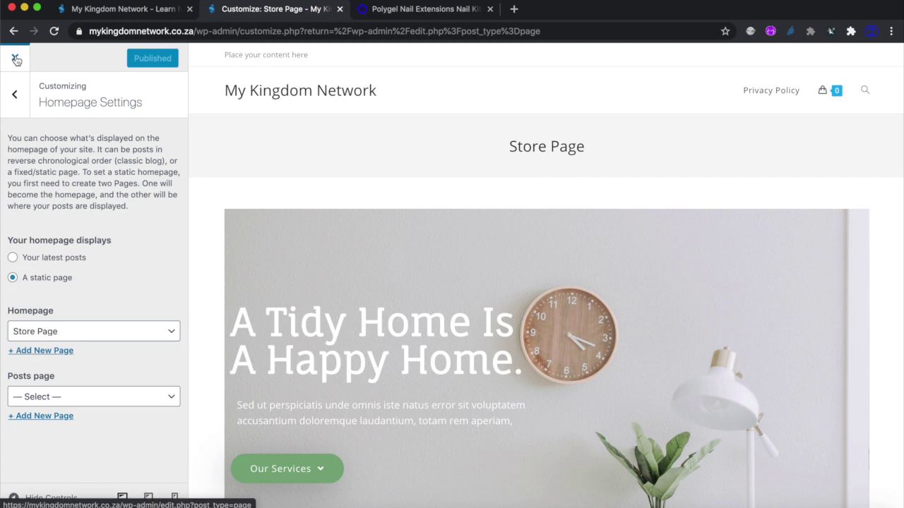
Reload the live mykingdomnetwork.co.za homepage and review its sections from the hero to the footer
left_click(136, 13)
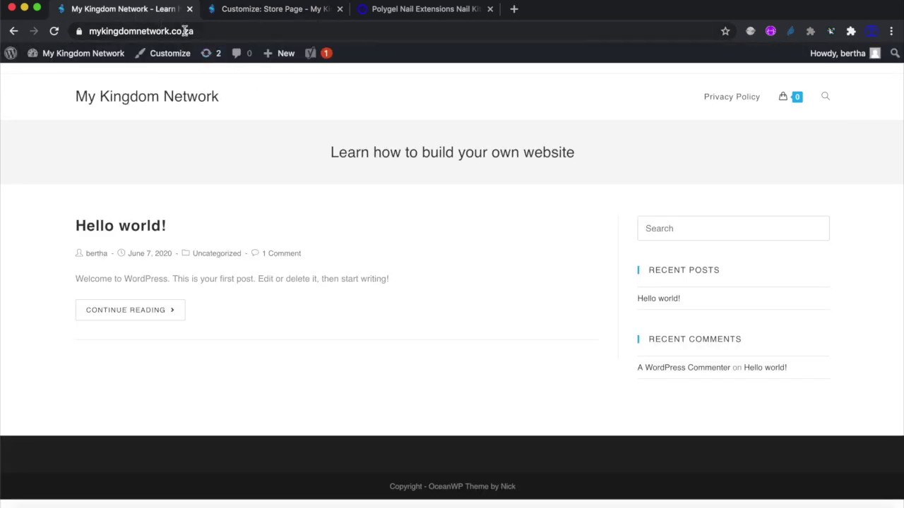
left_click(210, 31)
key("Return")
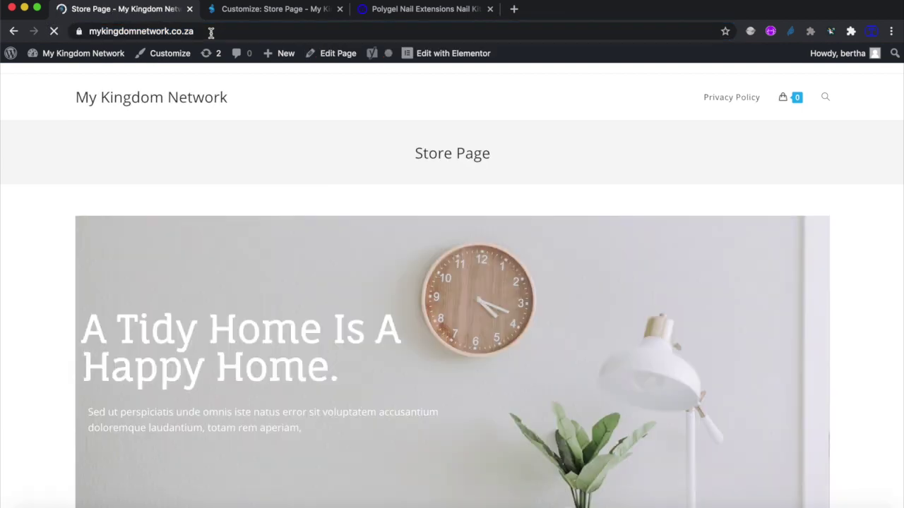
scroll(367, 262, "down", 12)
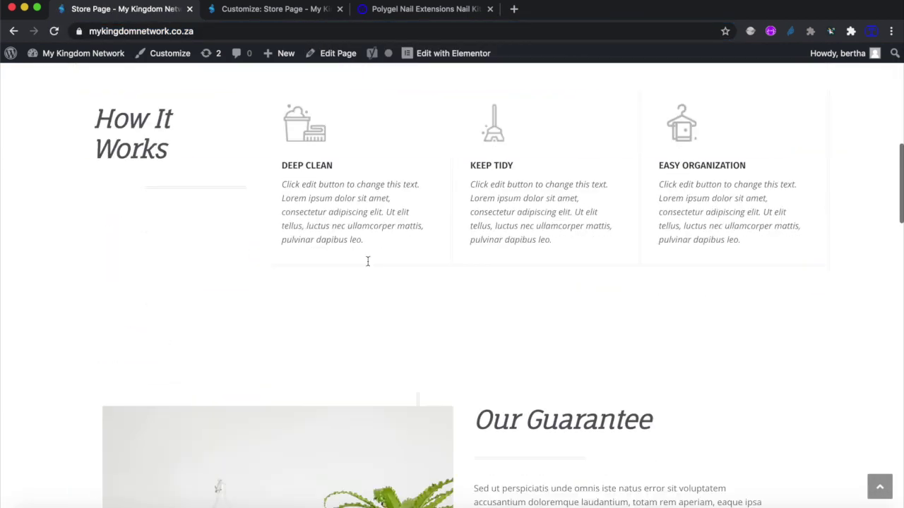
scroll(368, 265, "down", 15)
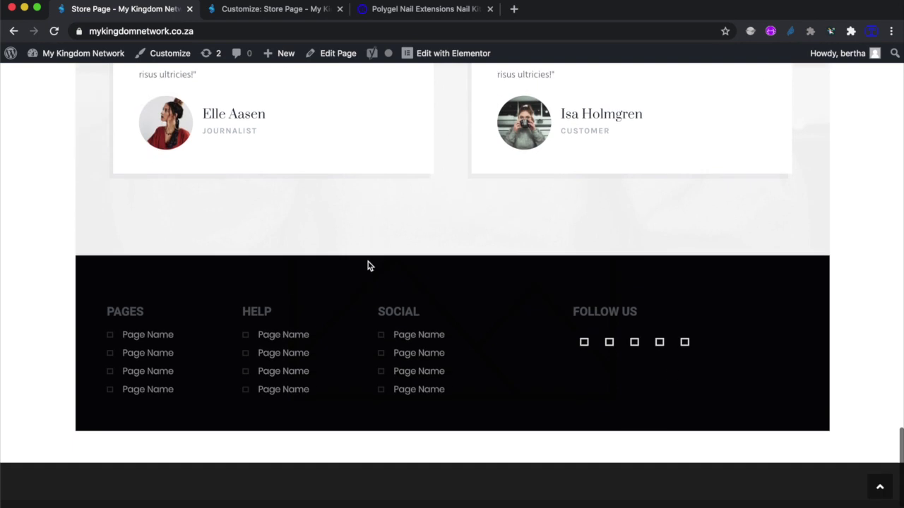
scroll(368, 266, "up", 15)
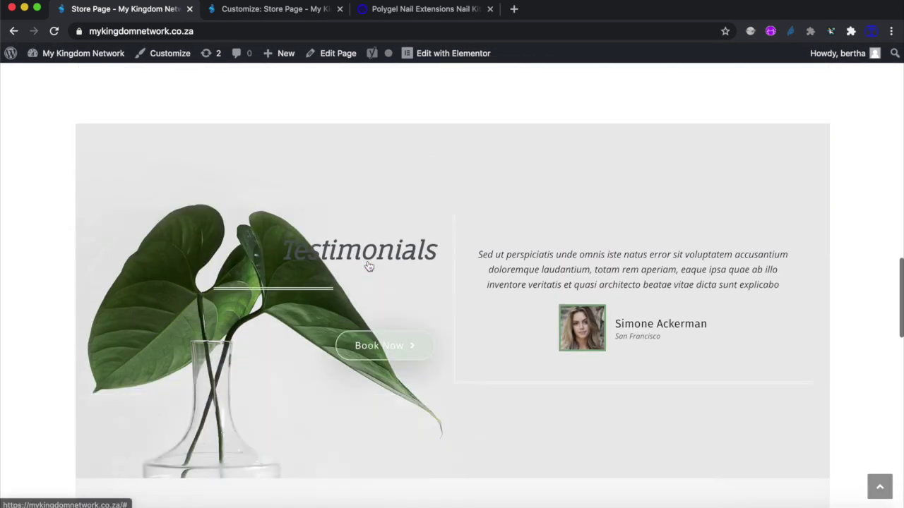
scroll(368, 265, "up", 15)
scroll(368, 264, "down", 3)
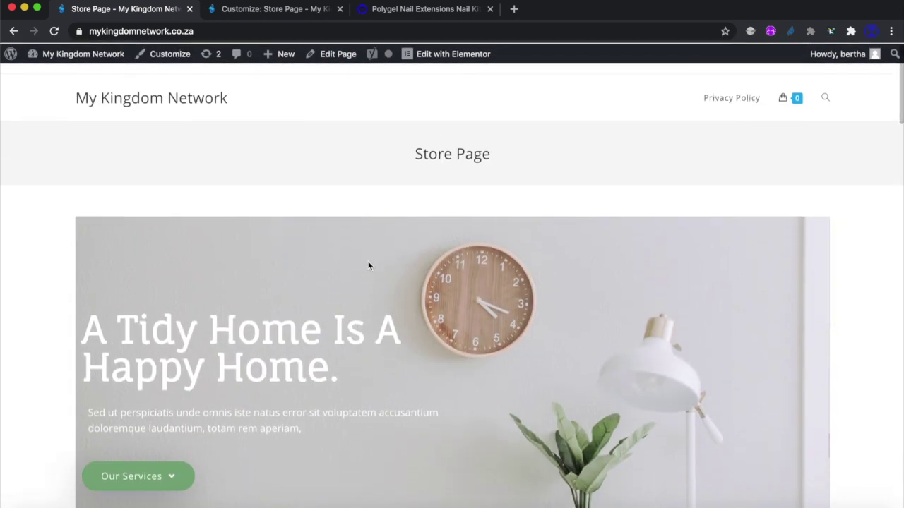
Switch to the thetatistore.com reference store and view its header and hero section
scroll(368, 265, "up", 3)
left_click(430, 10)
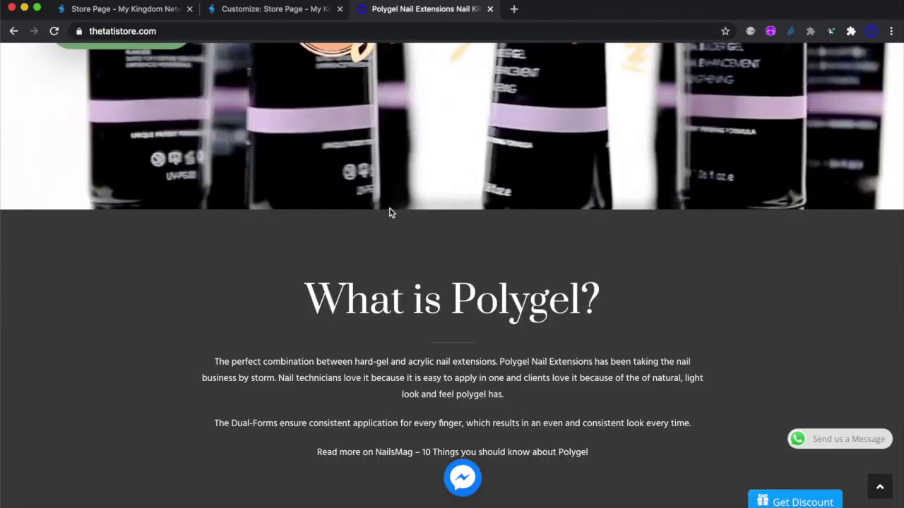
scroll(375, 297, "up", 15)
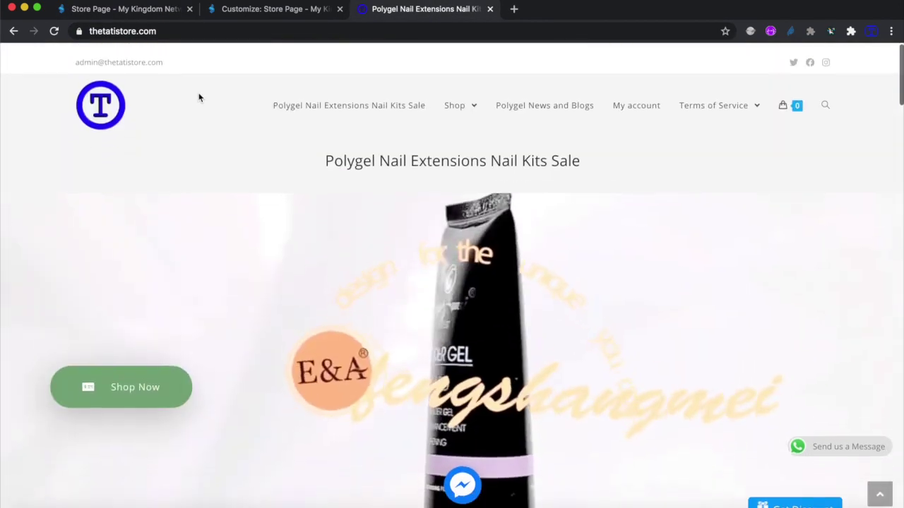
Return to the theme customizer and review the Store Page preview from the header and hero through to the Testimonials section
left_click(243, 10)
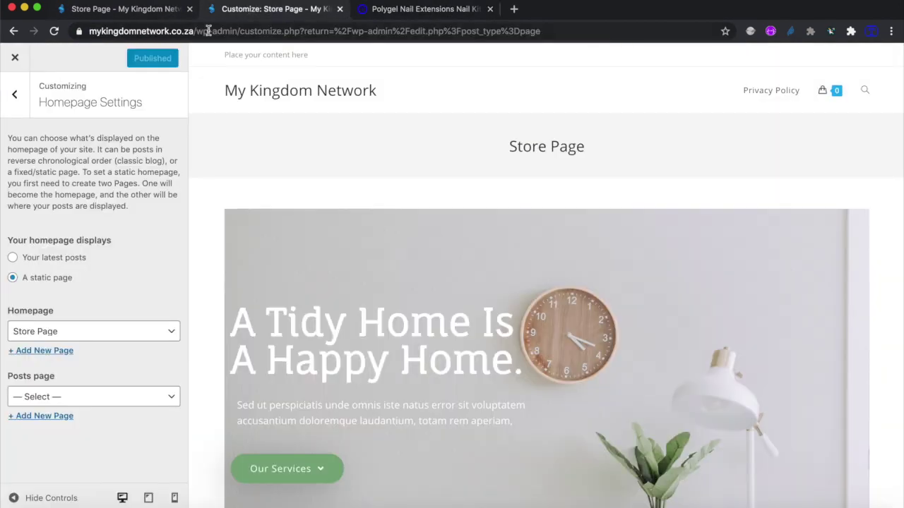
scroll(327, 305, "down", 5)
scroll(327, 305, "up", 5)
scroll(327, 305, "down", 2)
scroll(328, 305, "down", 5)
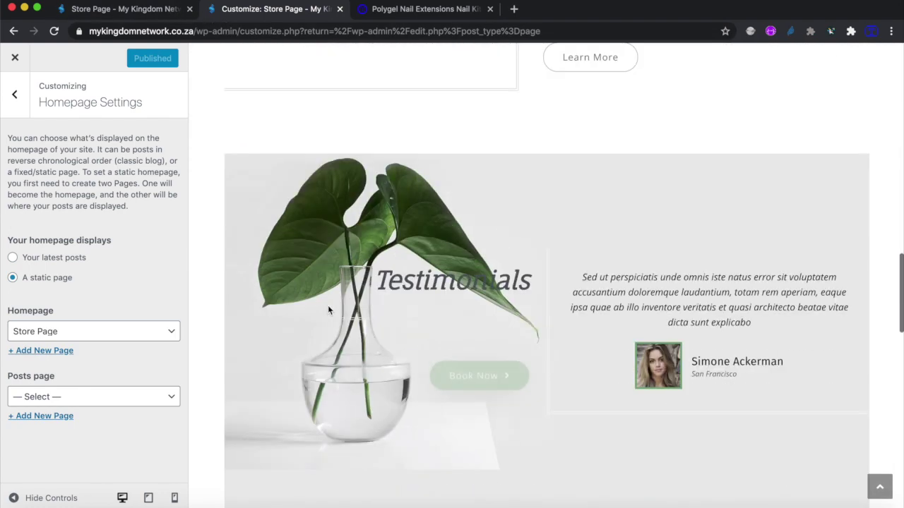
scroll(327, 305, "up", 7)
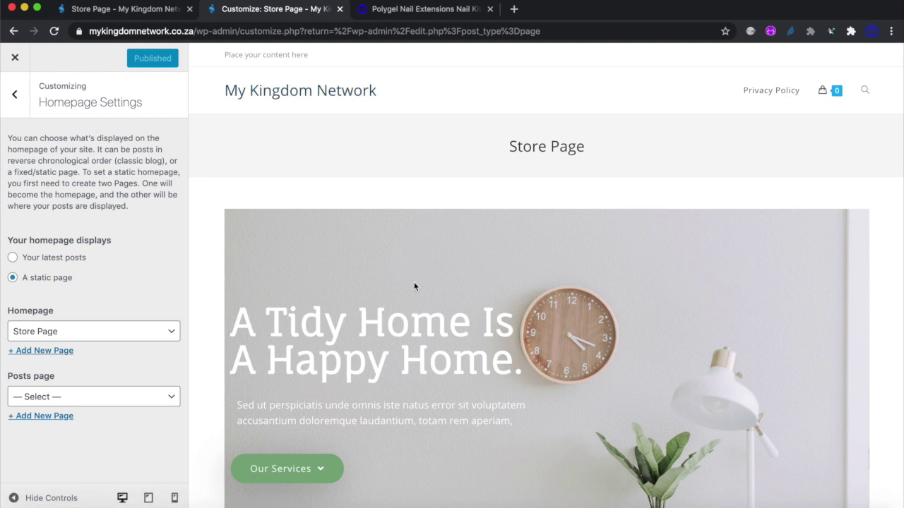
scroll(414, 287, "down", 3)
scroll(515, 390, "down", 8)
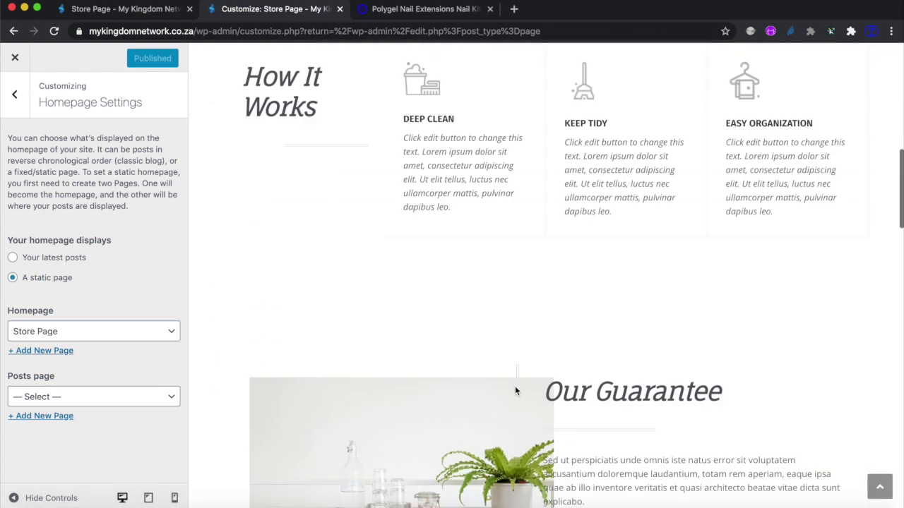
scroll(515, 391, "up", 3)
scroll(515, 391, "down", 8)
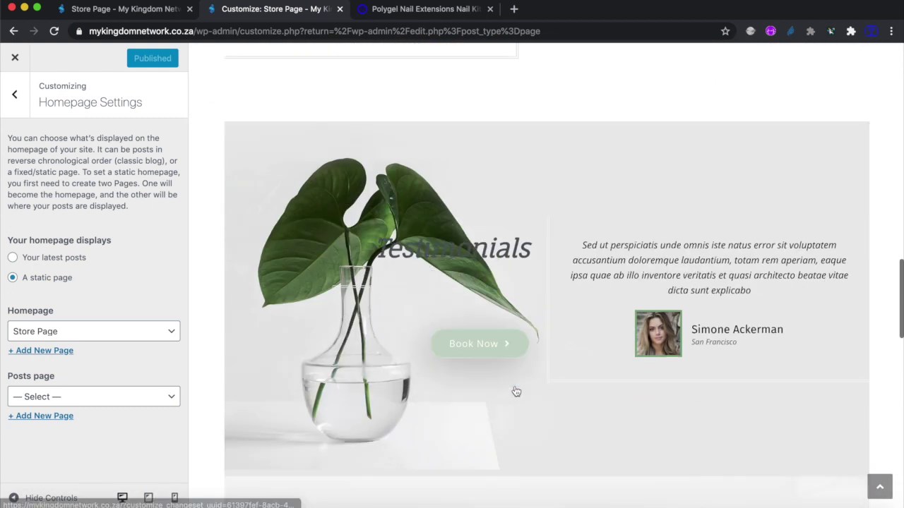
scroll(515, 387, "up", 6)
scroll(515, 387, "up", 15)
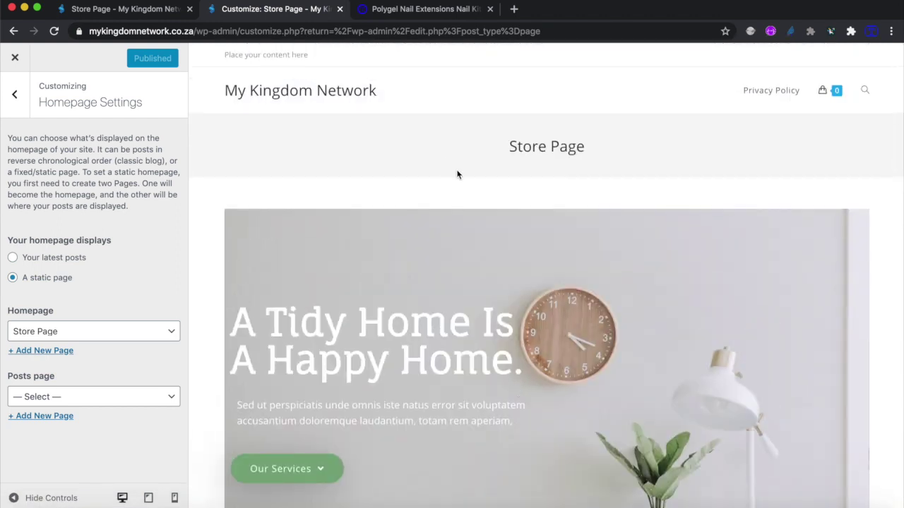
Switch to thetatistore.com and examine its header navigation, including the Shop submenu and the cart preview
left_click(417, 10)
mouse_move(456, 96)
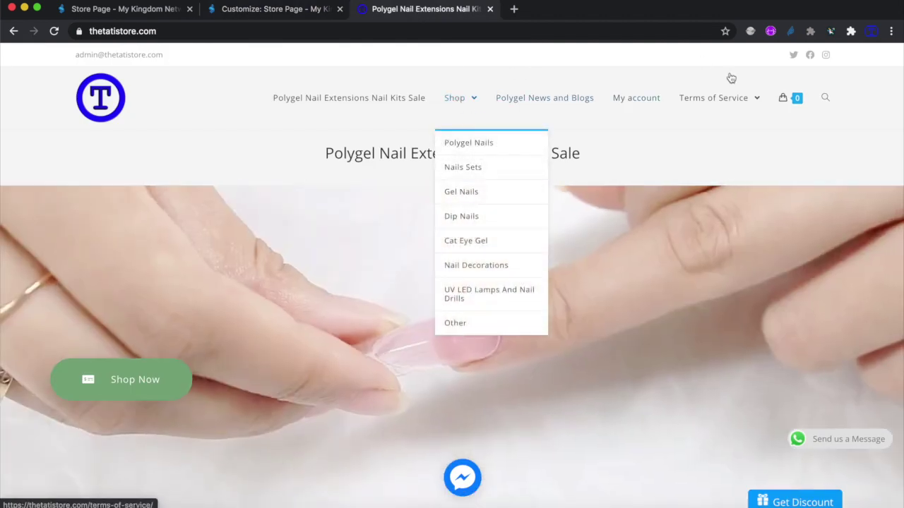
mouse_move(785, 101)
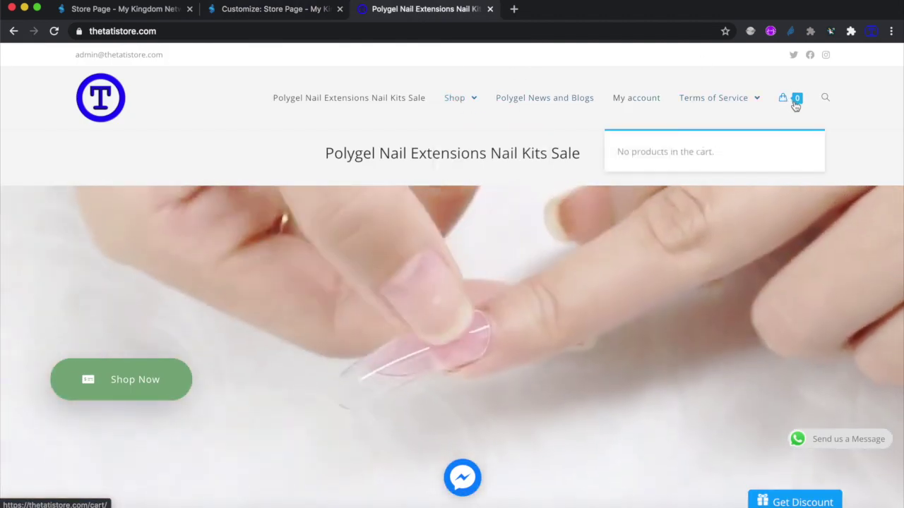
scroll(698, 325, "down", 2)
scroll(698, 330, "up", 2)
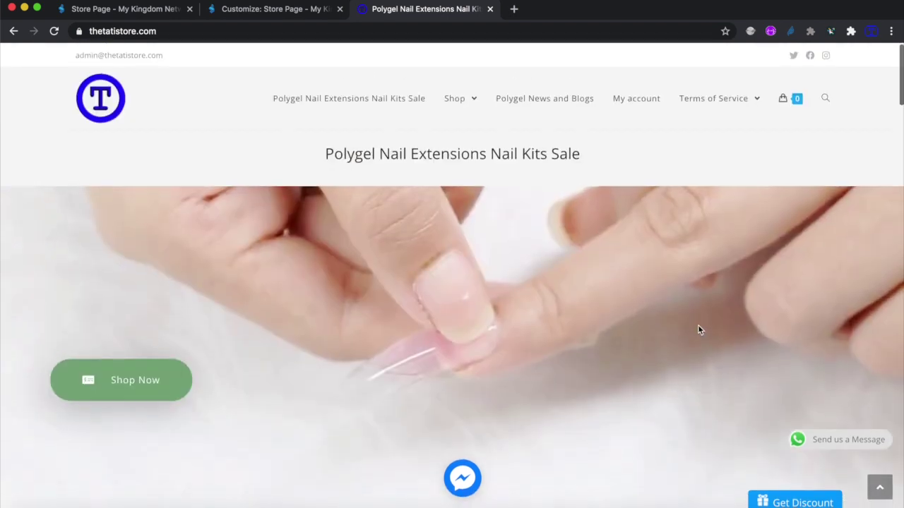